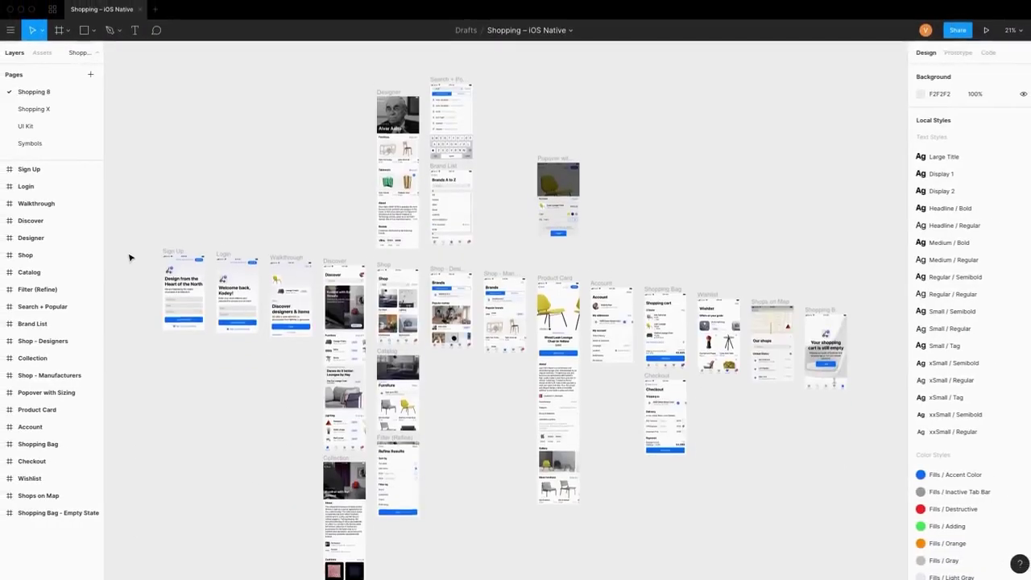
Look over the app screens on the Shopping 8 page, including Sign Up, and on the Shopping X page.
{"action": "scroll", "coordinate": [131, 233], "scroll_direction": "up", "scroll_amount": 5}
{"action": "scroll", "coordinate": [131, 234], "scroll_direction": "right", "scroll_amount": 10}
{"action": "scroll", "coordinate": [129, 233], "scroll_direction": "right", "scroll_amount": 3}
{"action": "scroll", "coordinate": [130, 235], "scroll_direction": "left", "scroll_amount": 10}
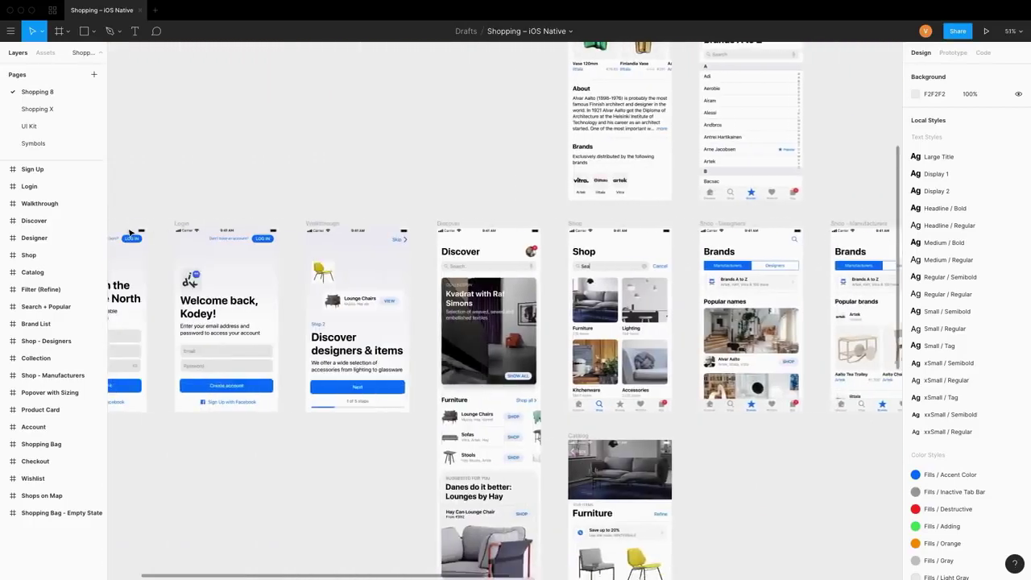
{"action": "left_click", "coordinate": [212, 335]}
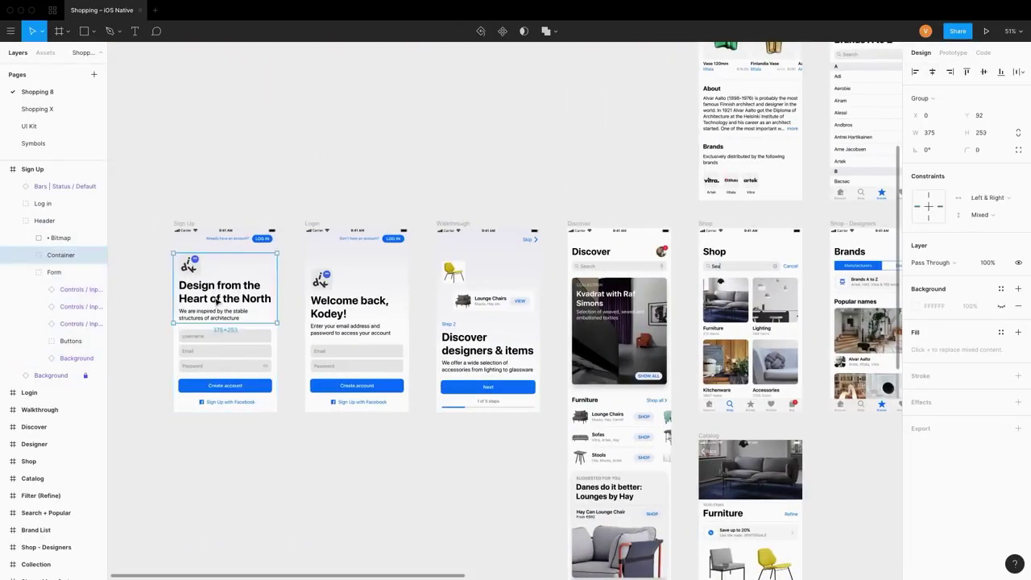
{"action": "left_click", "coordinate": [204, 173]}
{"action": "key", "text": "shift+1"}
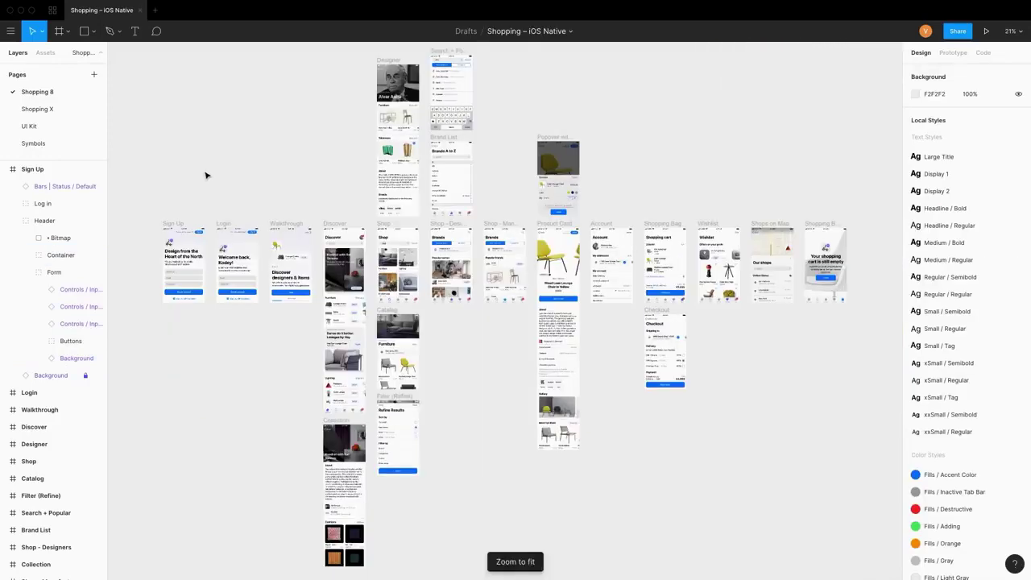
{"action": "left_click", "coordinate": [18, 109]}
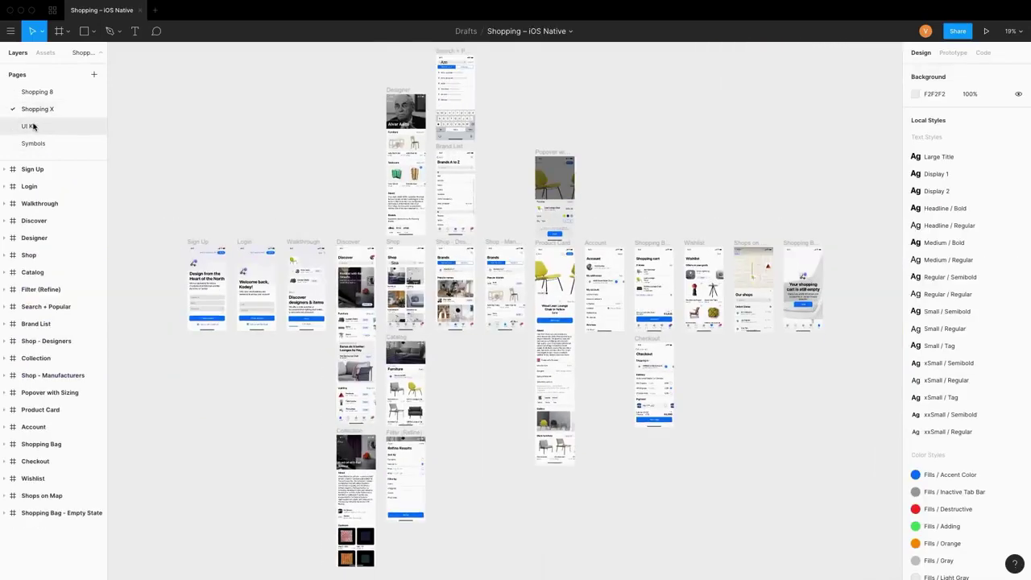
Examine the Typography frame on the UI Kit page and the list of text styles available for Large Title.
{"action": "left_click", "coordinate": [32, 126]}
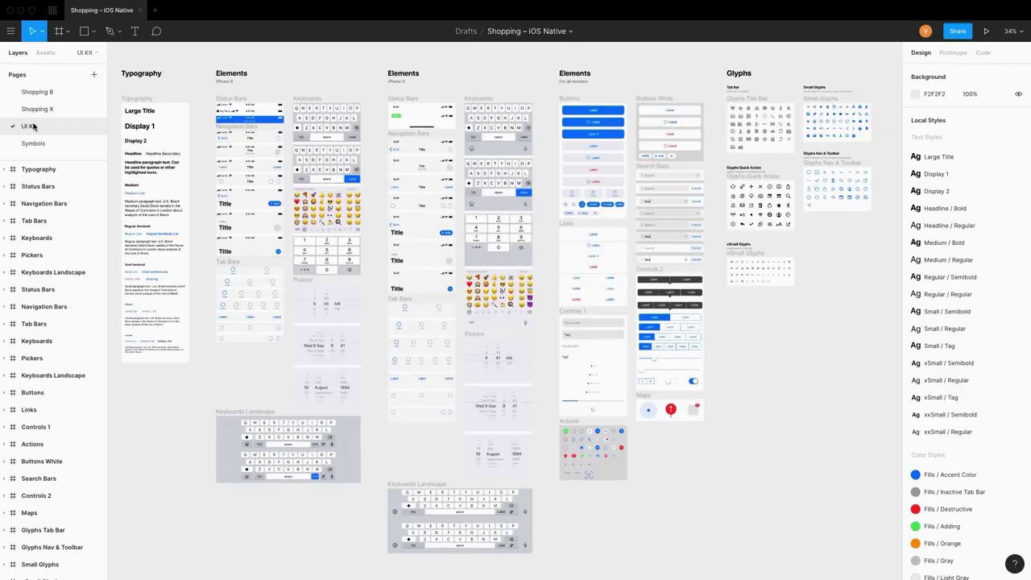
{"action": "scroll", "coordinate": [116, 101], "scroll_direction": "up", "scroll_amount": 5}
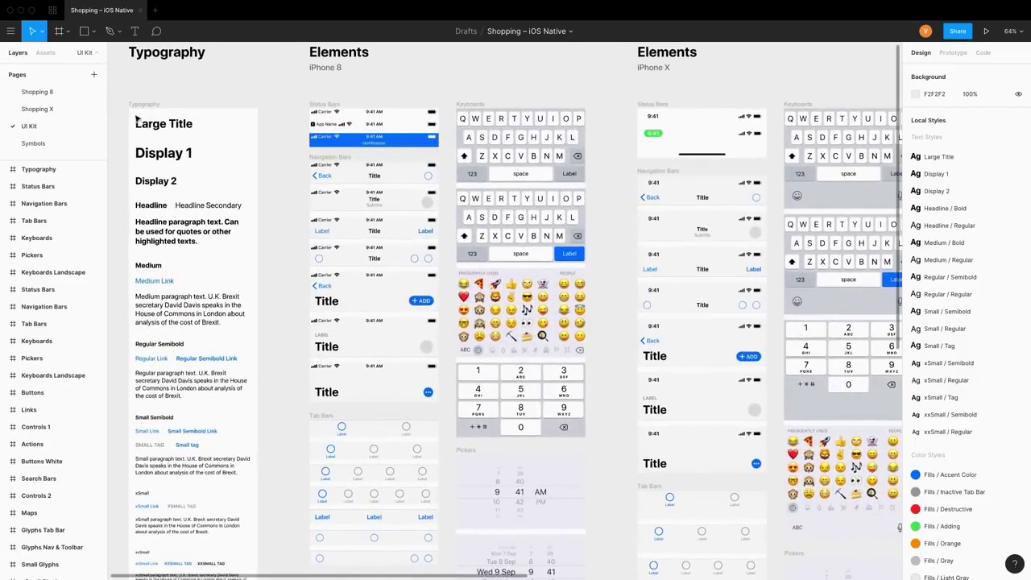
{"action": "left_click", "coordinate": [163, 127]}
{"action": "left_click", "coordinate": [936, 290]}
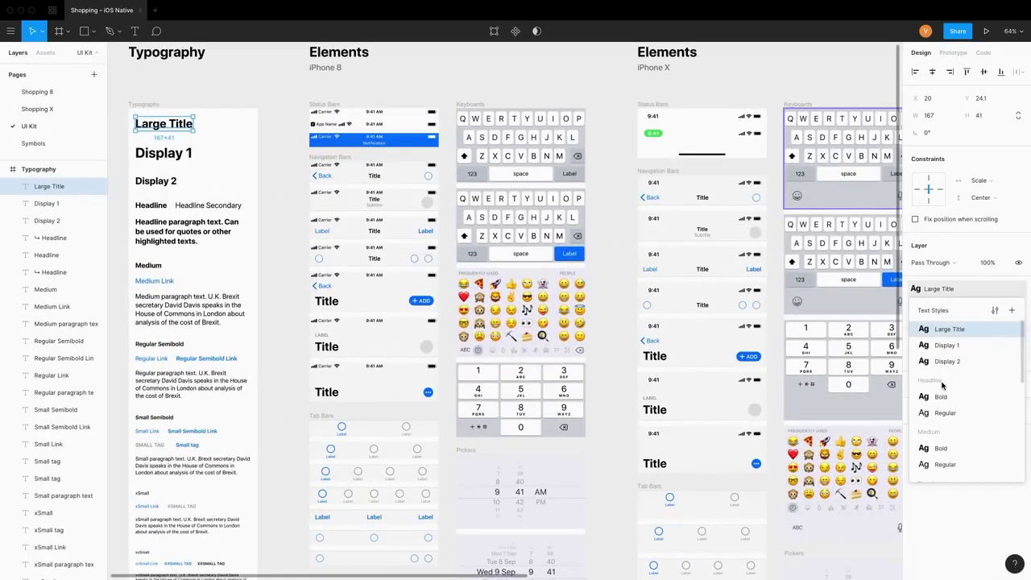
{"action": "scroll", "coordinate": [943, 386], "scroll_direction": "down", "scroll_amount": 3}
{"action": "scroll", "coordinate": [942, 386], "scroll_direction": "up", "scroll_amount": 3}
{"action": "scroll", "coordinate": [374, 133], "scroll_direction": "up", "scroll_amount": 1}
{"action": "left_click", "coordinate": [373, 132]}
Examine the iPhone 8 navigation bar variants in the Elements section of the UI Kit page.
{"action": "scroll", "coordinate": [371, 132], "scroll_direction": "right", "scroll_amount": 1}
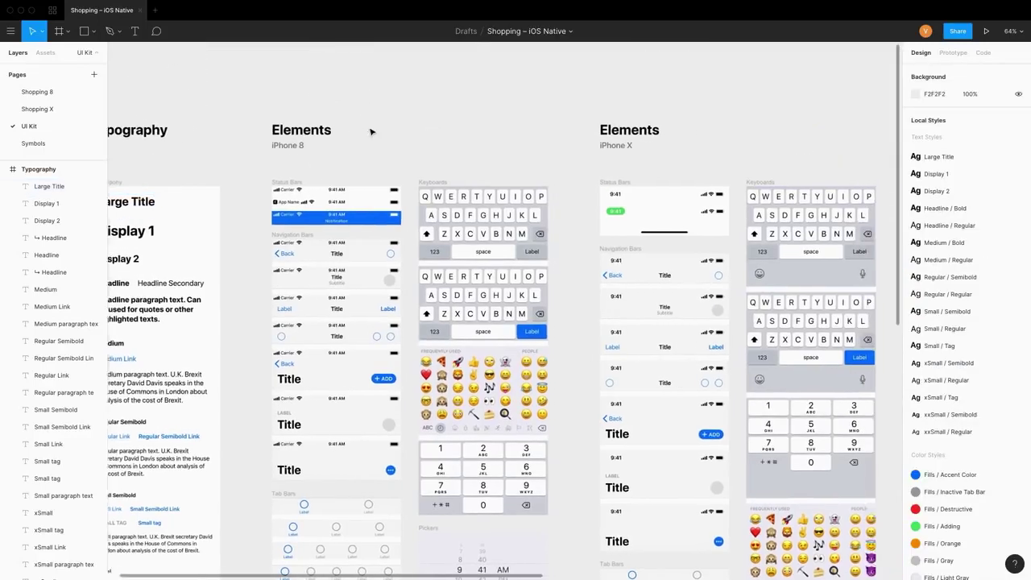
{"action": "scroll", "coordinate": [371, 131], "scroll_direction": "right", "scroll_amount": 5}
{"action": "scroll", "coordinate": [373, 131], "scroll_direction": "left", "scroll_amount": 8}
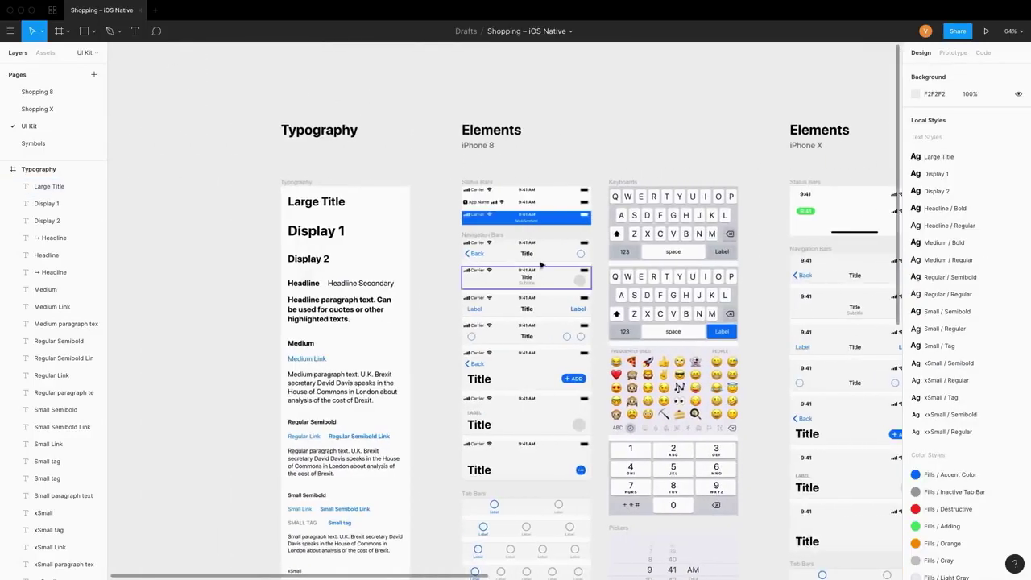
{"action": "left_click", "coordinate": [544, 259]}
{"action": "left_click", "coordinate": [548, 280]}
{"action": "left_click", "coordinate": [548, 344]}
{"action": "left_click", "coordinate": [547, 363]}
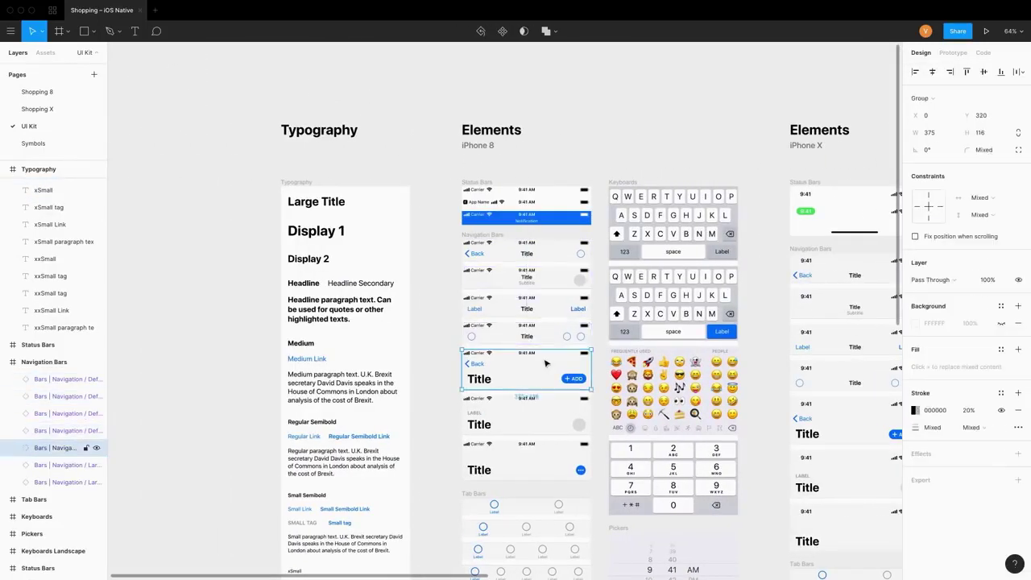
{"action": "left_click", "coordinate": [190, 158]}
{"action": "key", "text": "shift+1"}
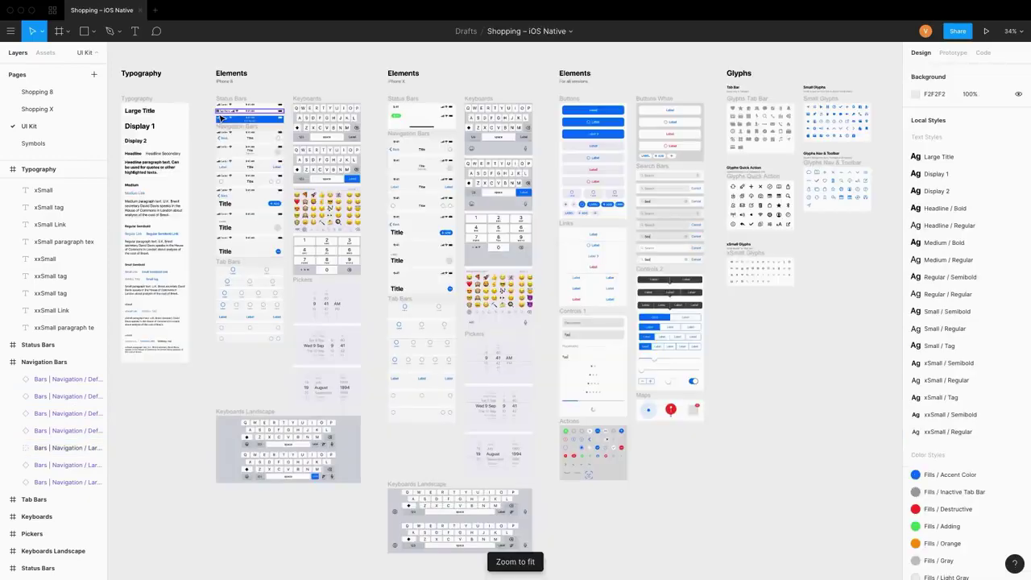
Review the glyph assets and the Bars components on the Symbols page.
{"action": "left_click", "coordinate": [18, 141]}
{"action": "scroll", "coordinate": [113, 98], "scroll_direction": "up", "scroll_amount": 3}
{"action": "scroll", "coordinate": [112, 98], "scroll_direction": "up", "scroll_amount": 1}
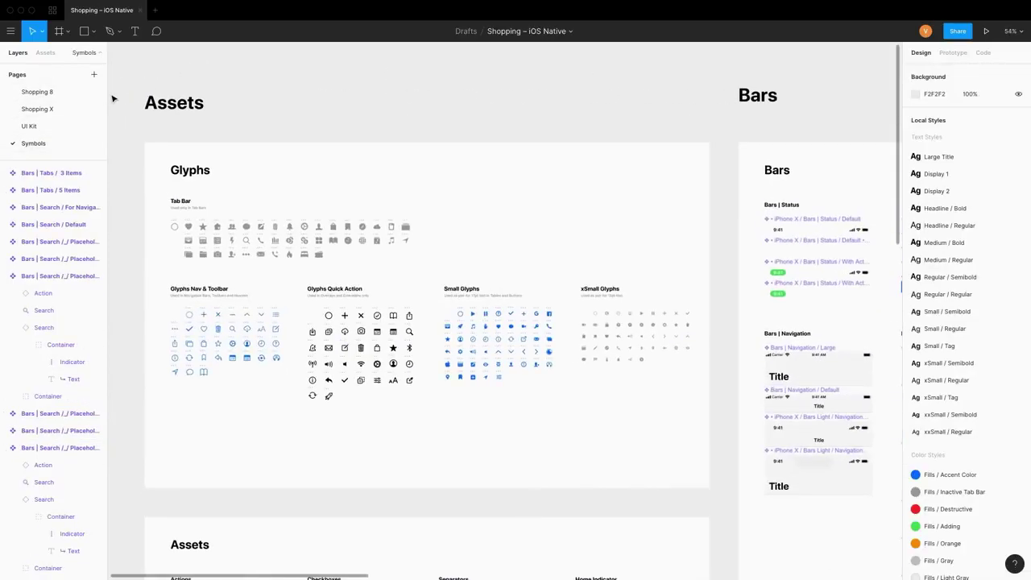
{"action": "scroll", "coordinate": [113, 98], "scroll_direction": "down", "scroll_amount": 5}
{"action": "scroll", "coordinate": [112, 98], "scroll_direction": "up", "scroll_amount": 7}
{"action": "scroll", "coordinate": [113, 98], "scroll_direction": "right", "scroll_amount": 10}
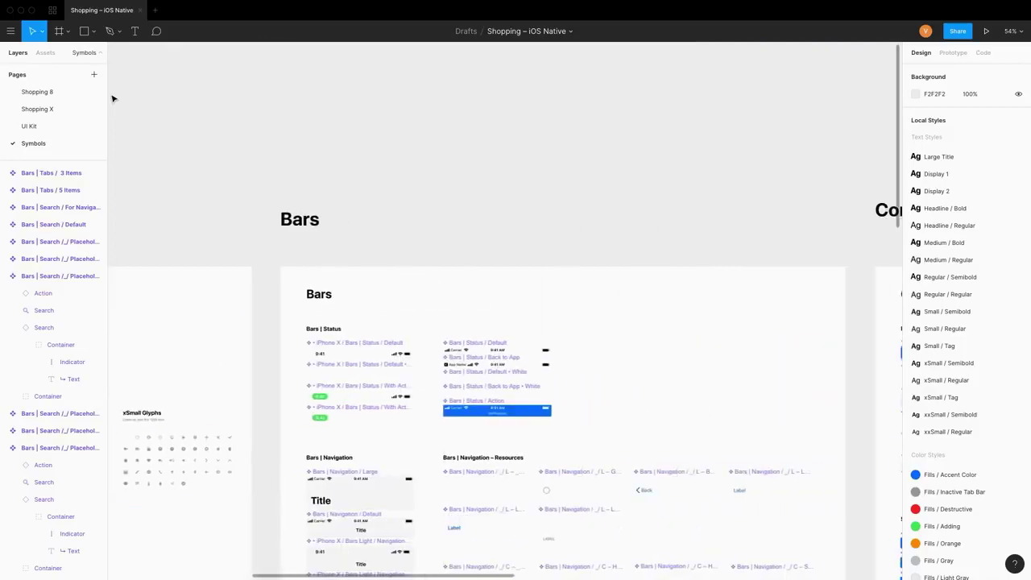
{"action": "scroll", "coordinate": [113, 98], "scroll_direction": "down", "scroll_amount": 5}
{"action": "scroll", "coordinate": [113, 98], "scroll_direction": "down", "scroll_amount": 6}
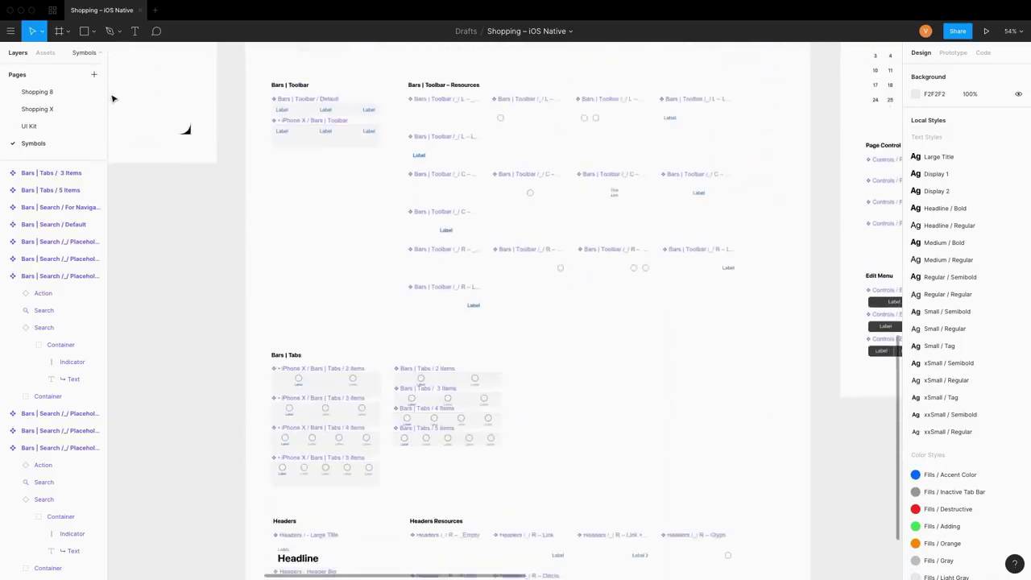
{"action": "scroll", "coordinate": [113, 98], "scroll_direction": "up", "scroll_amount": 7}
{"action": "scroll", "coordinate": [113, 98], "scroll_direction": "up", "scroll_amount": 5}
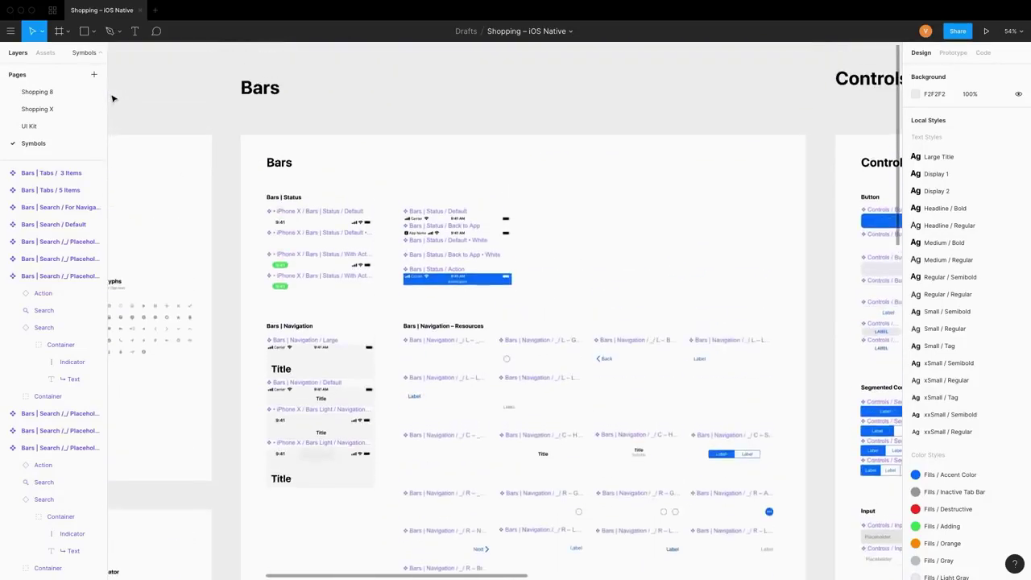
Review the Controls and Keyboards components on the Symbols page.
{"action": "scroll", "coordinate": [113, 99], "scroll_direction": "right", "scroll_amount": 10}
{"action": "scroll", "coordinate": [113, 98], "scroll_direction": "down", "scroll_amount": 6}
{"action": "scroll", "coordinate": [113, 98], "scroll_direction": "down", "scroll_amount": 5}
{"action": "scroll", "coordinate": [113, 98], "scroll_direction": "up", "scroll_amount": 12}
{"action": "scroll", "coordinate": [112, 98], "scroll_direction": "right", "scroll_amount": 10}
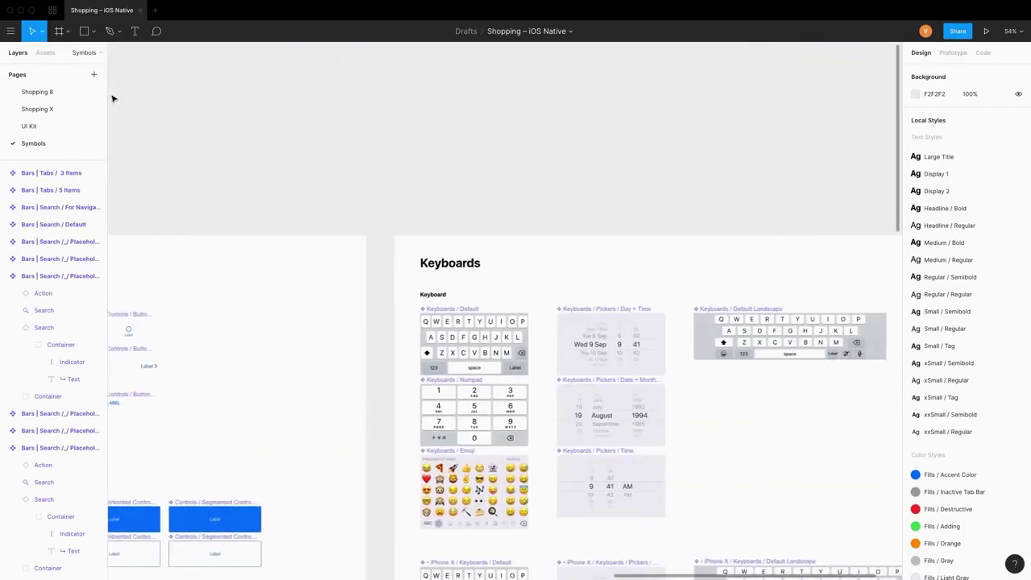
{"action": "scroll", "coordinate": [113, 99], "scroll_direction": "down", "scroll_amount": 6}
{"action": "scroll", "coordinate": [112, 98], "scroll_direction": "up", "scroll_amount": 3}
{"action": "scroll", "coordinate": [113, 98], "scroll_direction": "up", "scroll_amount": 3}
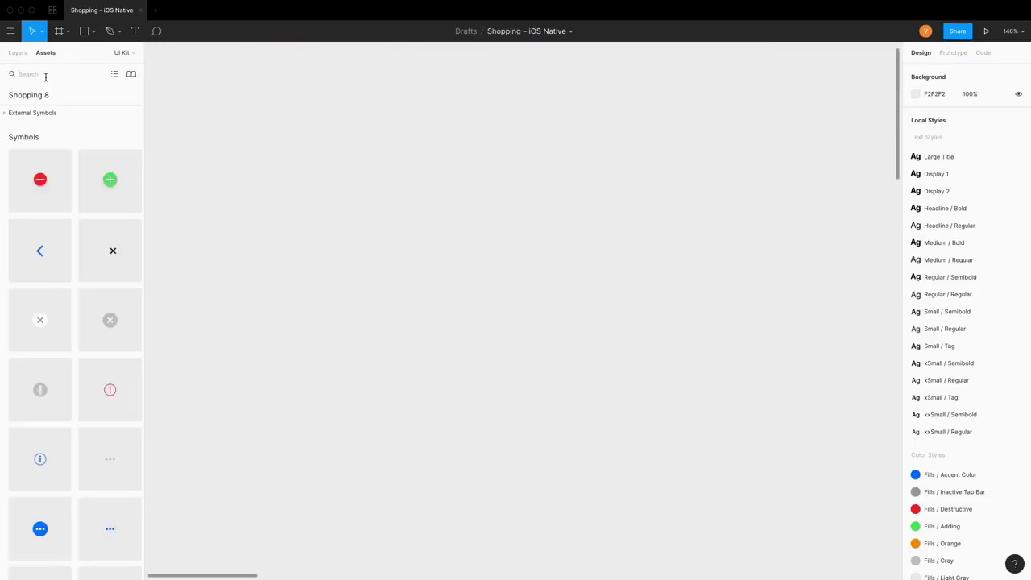
Find the button components, place a Large White button on the canvas and swap its label for Glyph + Label 2 Row.
{"action": "type", "text": "butt"}
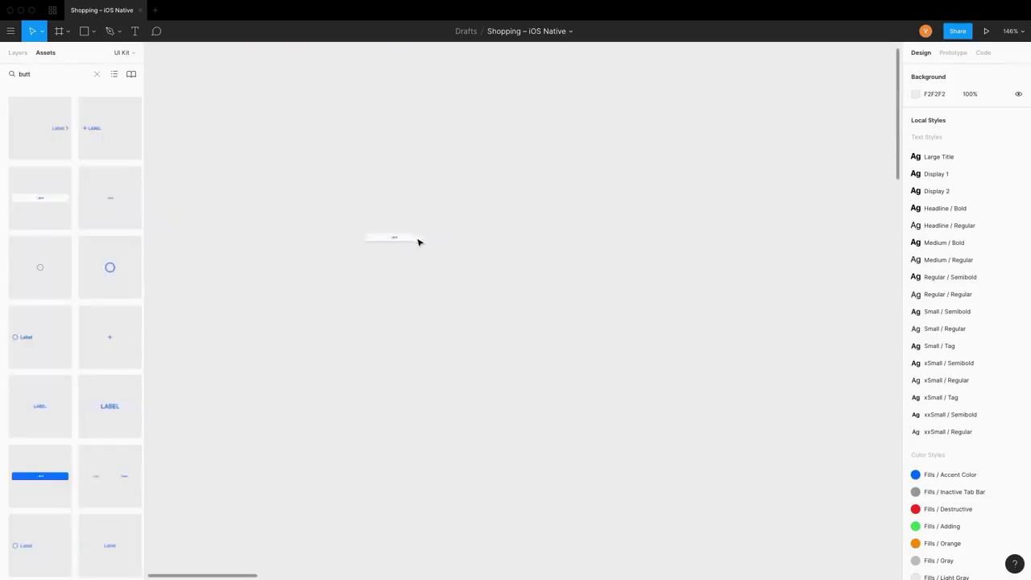
{"action": "left_click_drag", "start_coordinate": [422, 242], "coordinate": [513, 291]}
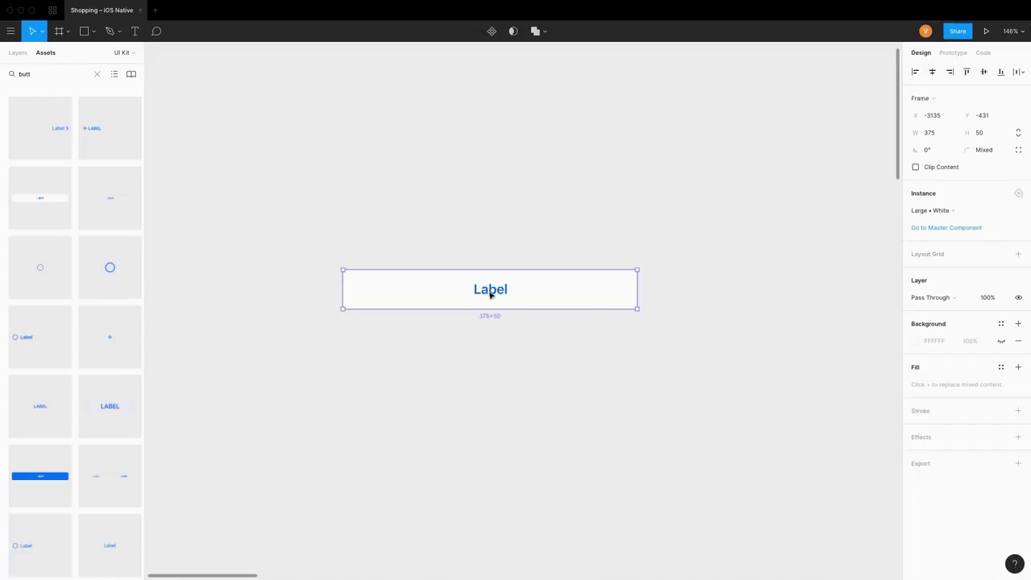
{"action": "double_click", "coordinate": [506, 297]}
{"action": "left_click", "coordinate": [938, 213]}
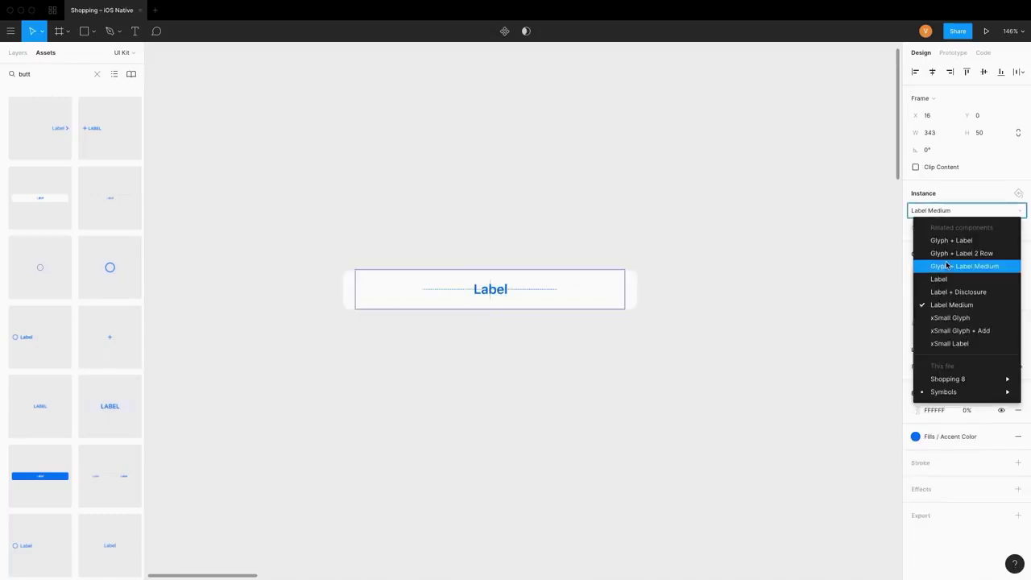
{"action": "left_click", "coordinate": [951, 255]}
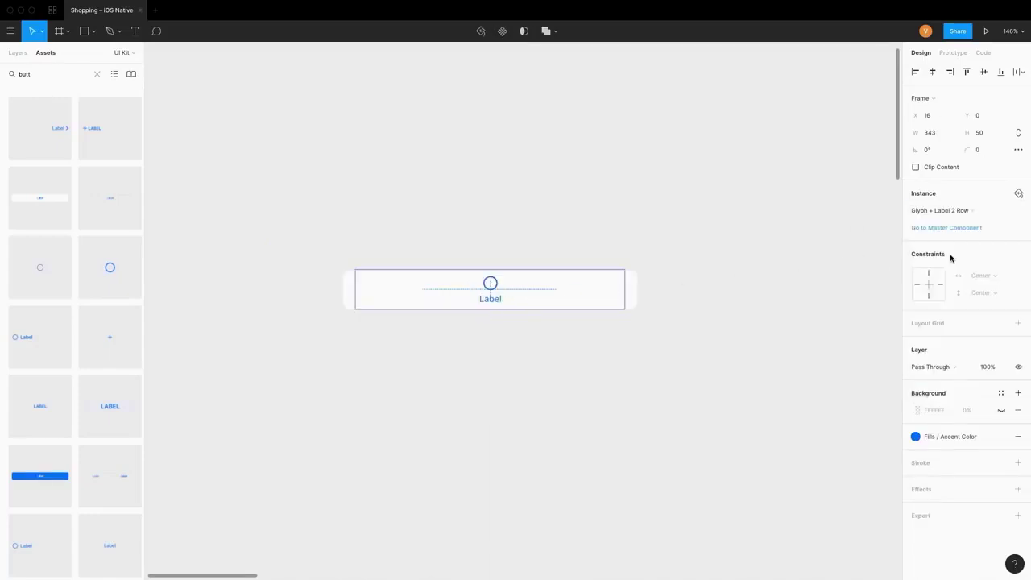
Swap the button's sample glyph for the small Favorite icon and change its label text to "Favorite".
{"action": "left_click", "coordinate": [939, 211]}
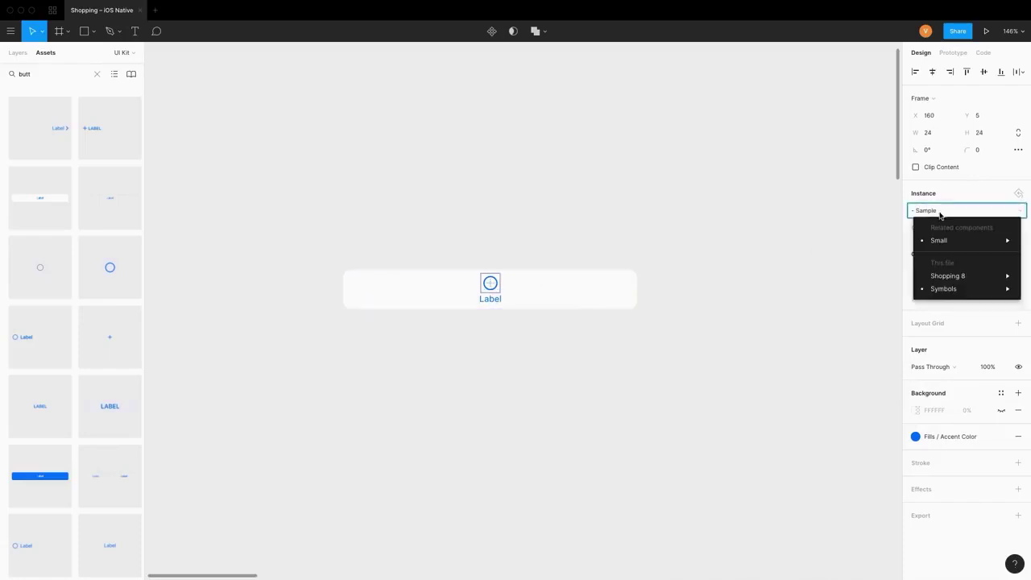
{"action": "mouse_move", "coordinate": [943, 244]}
{"action": "left_click", "coordinate": [842, 267]}
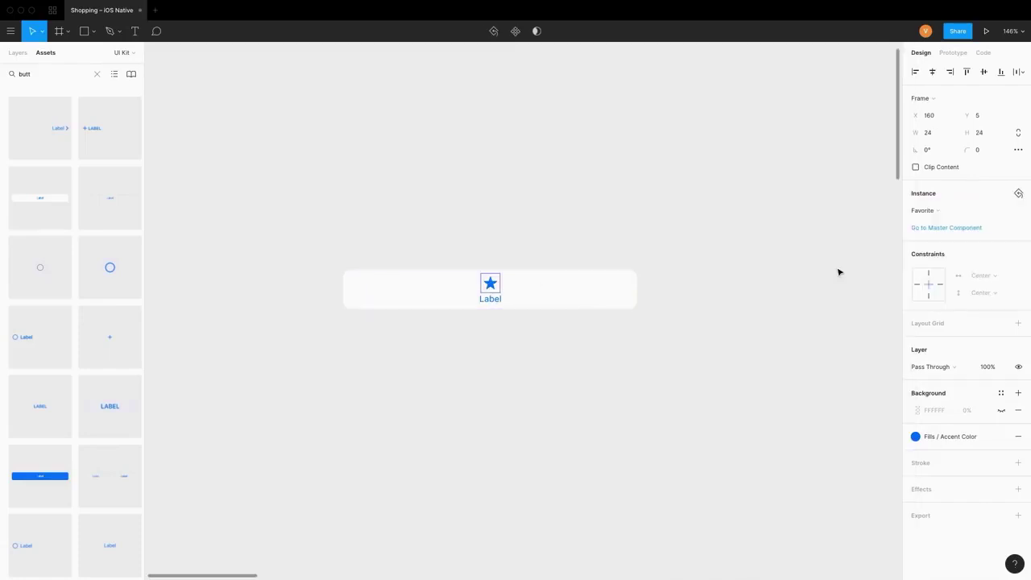
{"action": "left_click", "coordinate": [489, 302]}
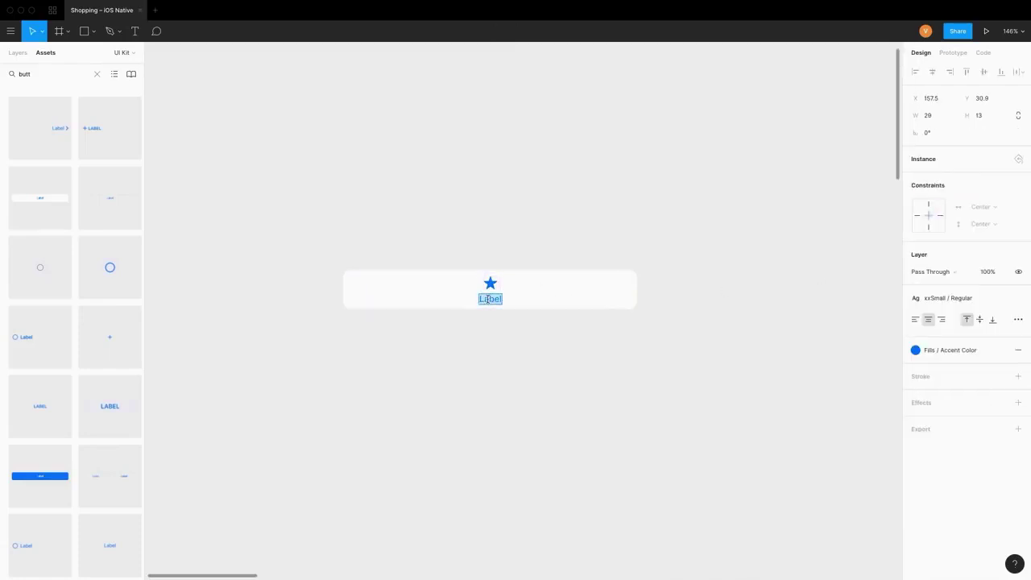
{"action": "left_click", "coordinate": [586, 332]}
Narrow the Favorite button from its right edge so it fits more closely around the icon and label.
{"action": "left_click", "coordinate": [604, 285]}
{"action": "left_click_drag", "start_coordinate": [637, 289], "coordinate": [458, 291]}
{"action": "left_click", "coordinate": [514, 262]}
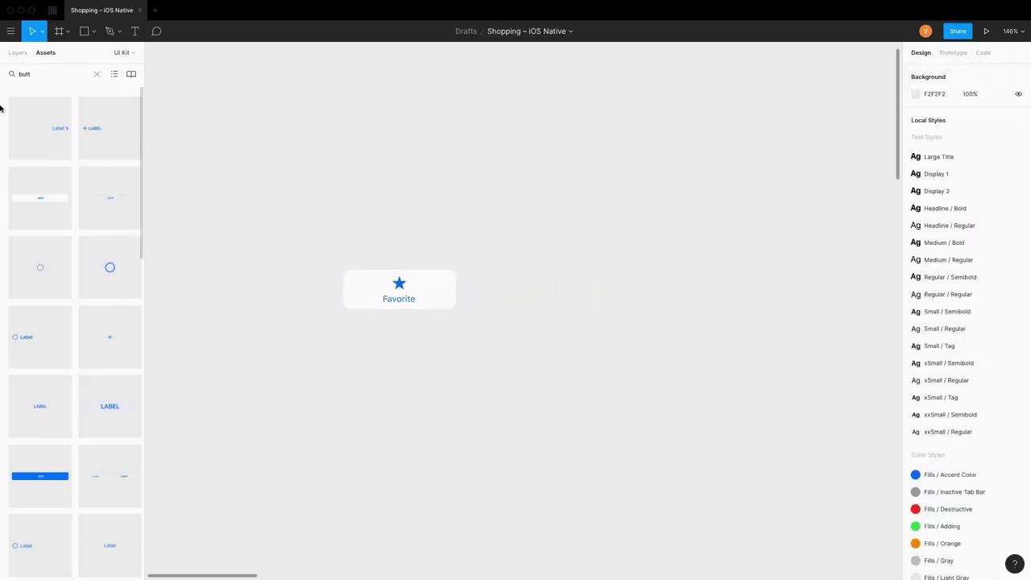
Find the search components and place the grey search field with the microphone icon below the Favorite button.
{"action": "type", "text": "sear"}
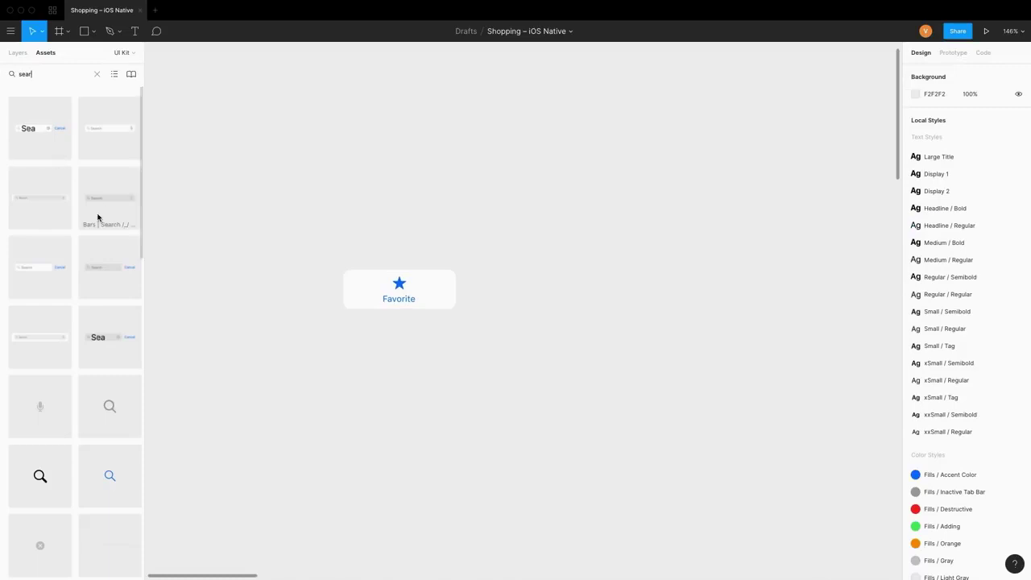
{"action": "left_click_drag", "start_coordinate": [97, 218], "coordinate": [462, 378]}
{"action": "left_click", "coordinate": [282, 229]}
Clear the component search and place the Large navigation bar with its title above the Favorite button.
{"action": "left_click", "coordinate": [98, 74]}
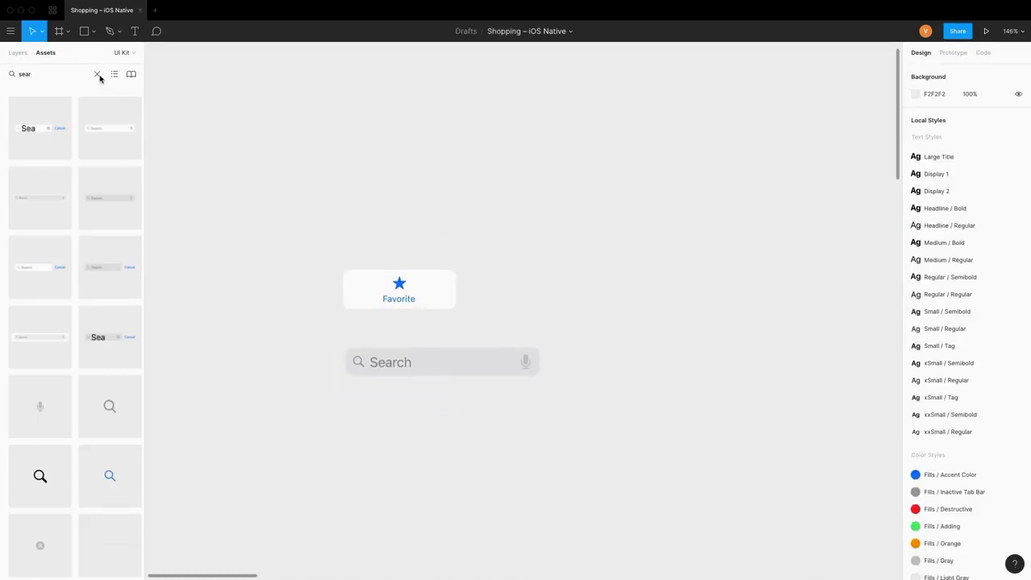
{"action": "scroll", "coordinate": [104, 322], "scroll_direction": "down", "scroll_amount": 10}
{"action": "left_click_drag", "start_coordinate": [109, 510], "coordinate": [434, 209]}
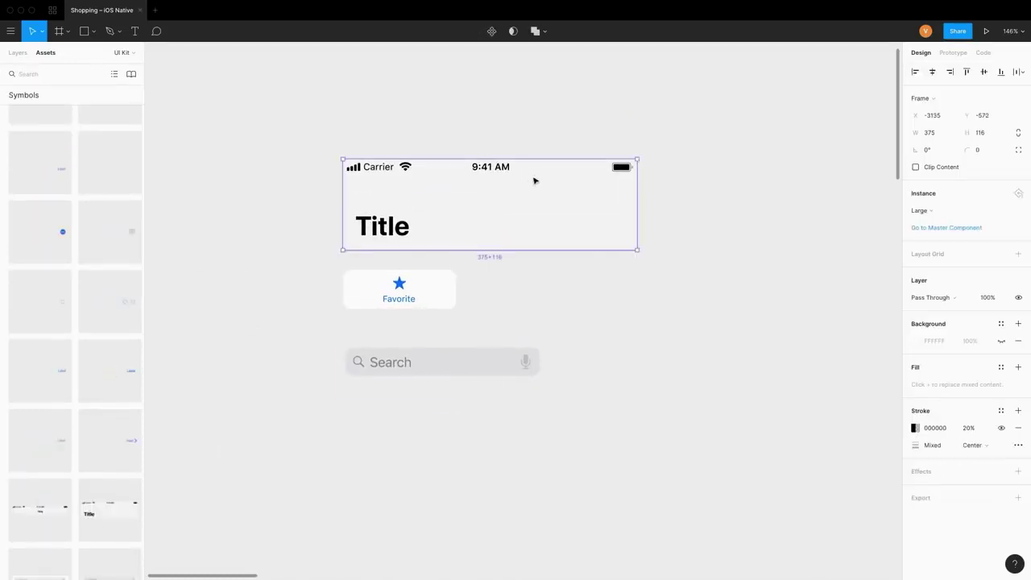
Swap the navigation bar's empty right-hand element for R – Bitmap and open its component list again.
{"action": "left_click", "coordinate": [609, 197]}
{"action": "left_click", "coordinate": [931, 210]}
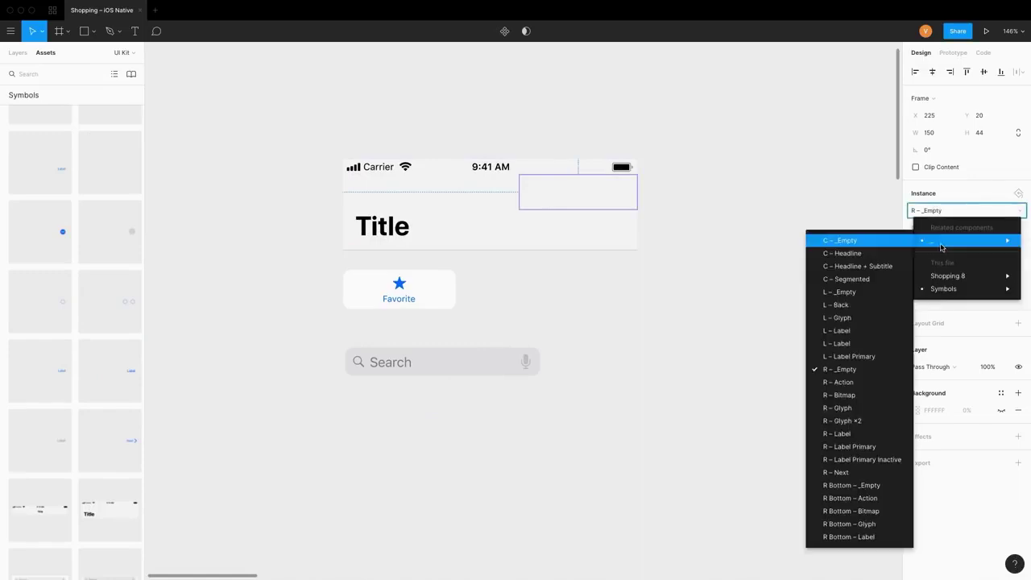
{"action": "left_click", "coordinate": [846, 394]}
{"action": "left_click", "coordinate": [937, 210]}
{"action": "mouse_move", "coordinate": [934, 240]}
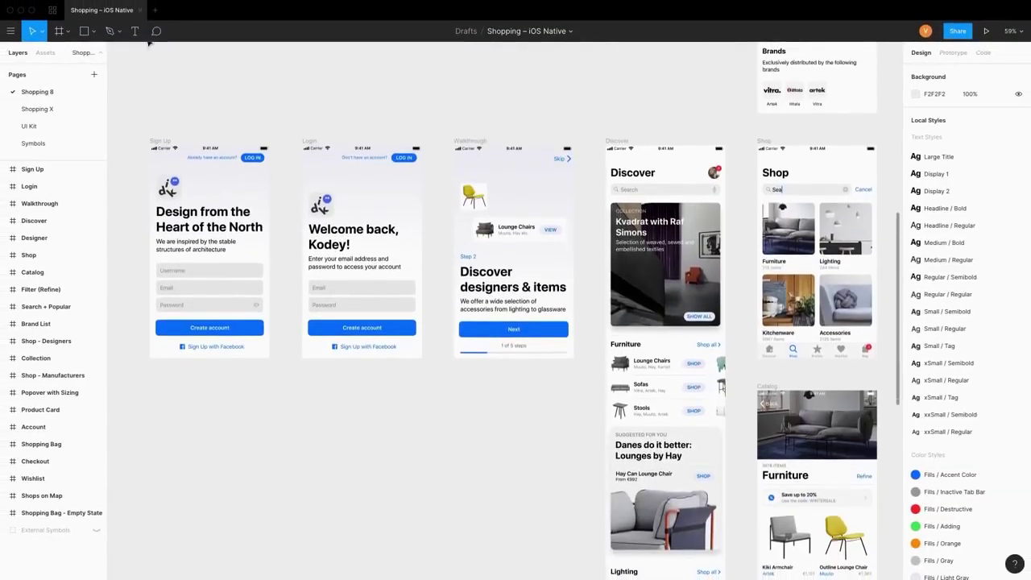
Edit the Display 1 text style of the Sign Up heading, setting the font to Bluu Next and letter spacing to -1 px.
{"action": "left_click", "coordinate": [186, 209]}
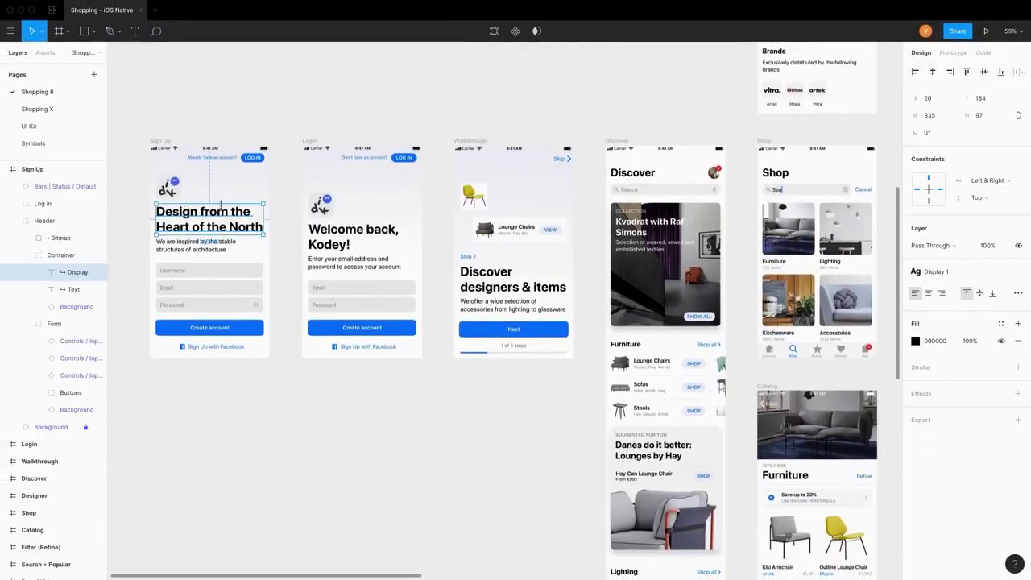
{"action": "left_click", "coordinate": [975, 274]}
{"action": "left_click", "coordinate": [997, 294]}
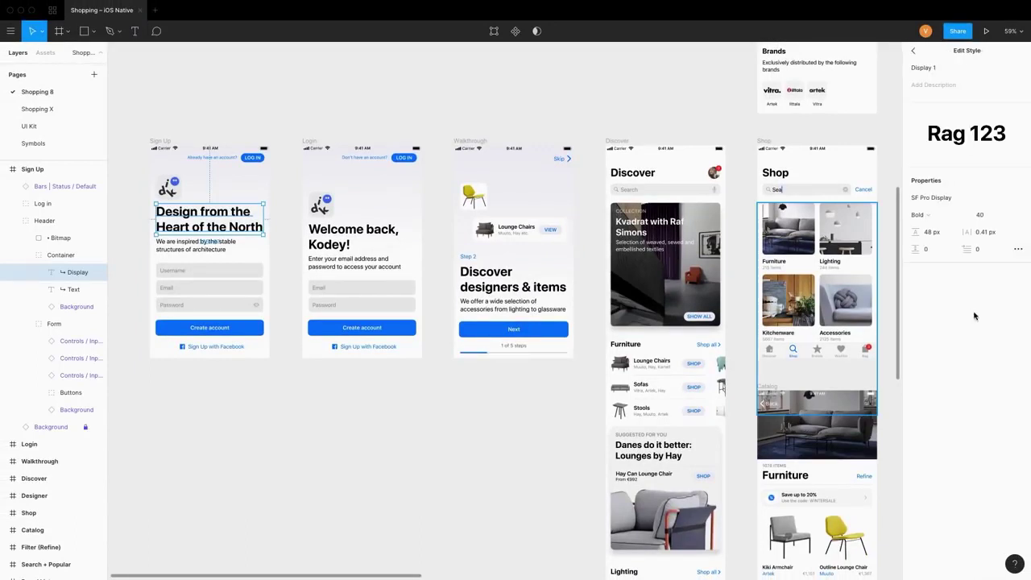
{"action": "left_click", "coordinate": [929, 203]}
{"action": "type", "text": "Bluu Next"}
{"action": "key", "text": "Return"}
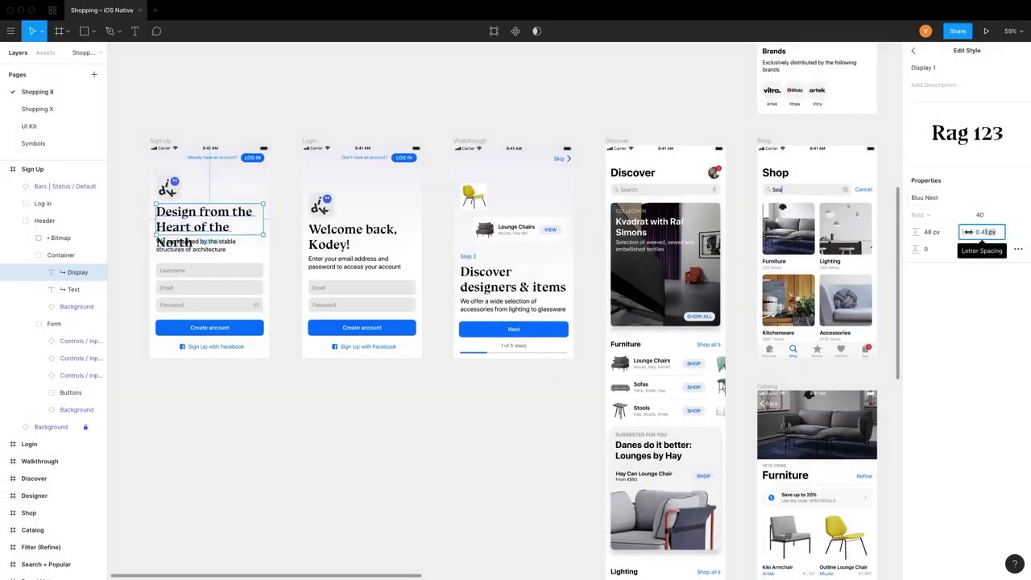
{"action": "left_click_drag", "start_coordinate": [970, 232], "coordinate": [968, 232]}
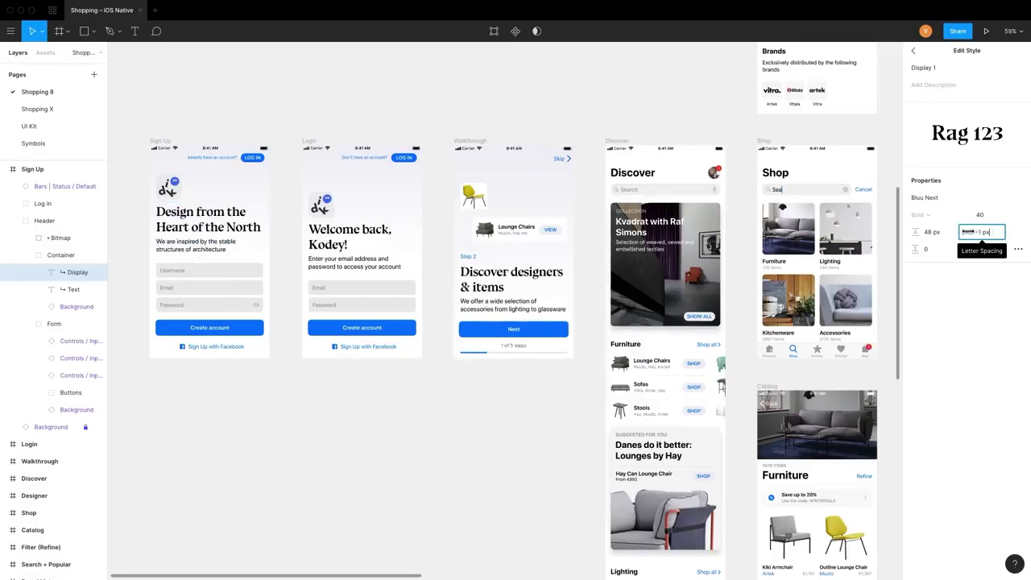
{"action": "left_click", "coordinate": [303, 91]}
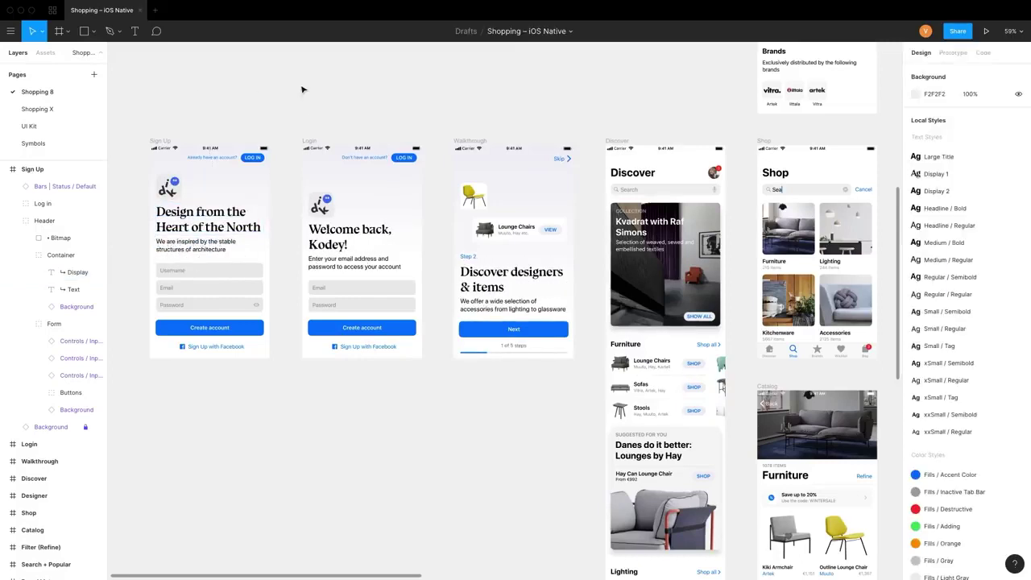
Set the Bluu Next font in the Large Title text style of the Discover heading and in the text style of the card headings.
{"action": "left_click", "coordinate": [639, 176], "text": "super"}
{"action": "left_click", "coordinate": [941, 298]}
{"action": "left_click", "coordinate": [1016, 338]}
{"action": "left_click", "coordinate": [938, 199]}
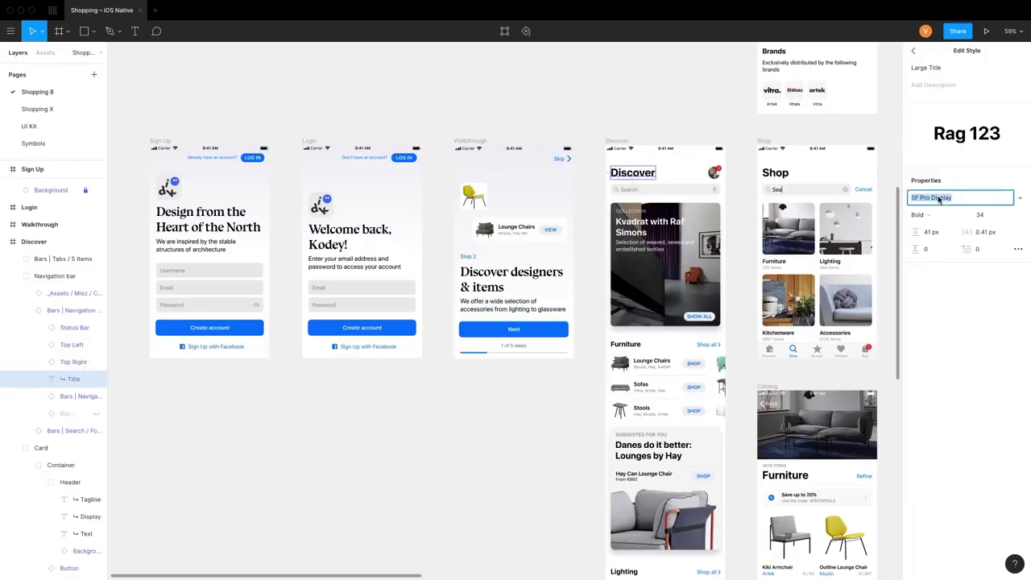
{"action": "left_click", "coordinate": [950, 269]}
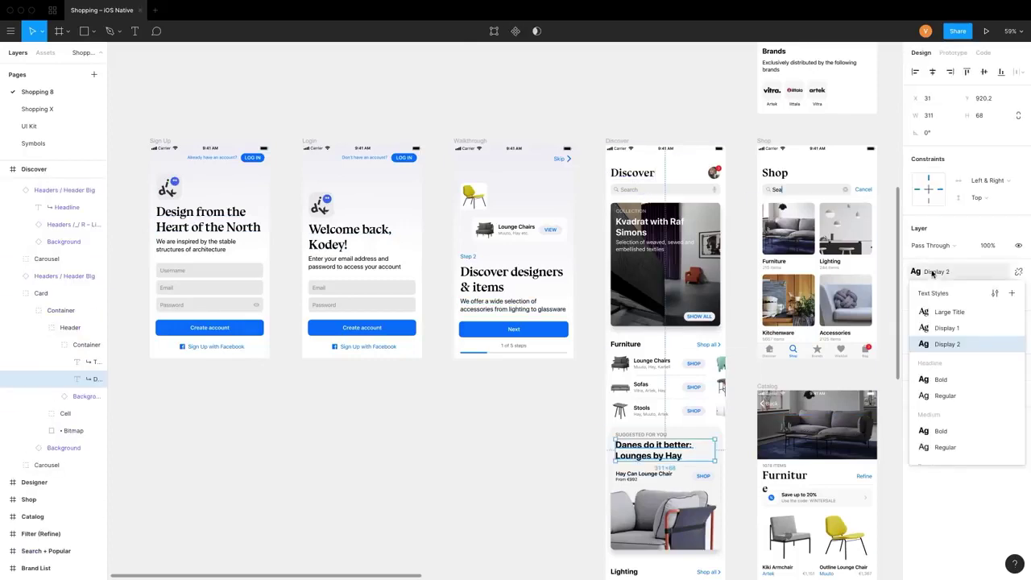
{"action": "left_click", "coordinate": [996, 339]}
{"action": "left_click", "coordinate": [623, 79]}
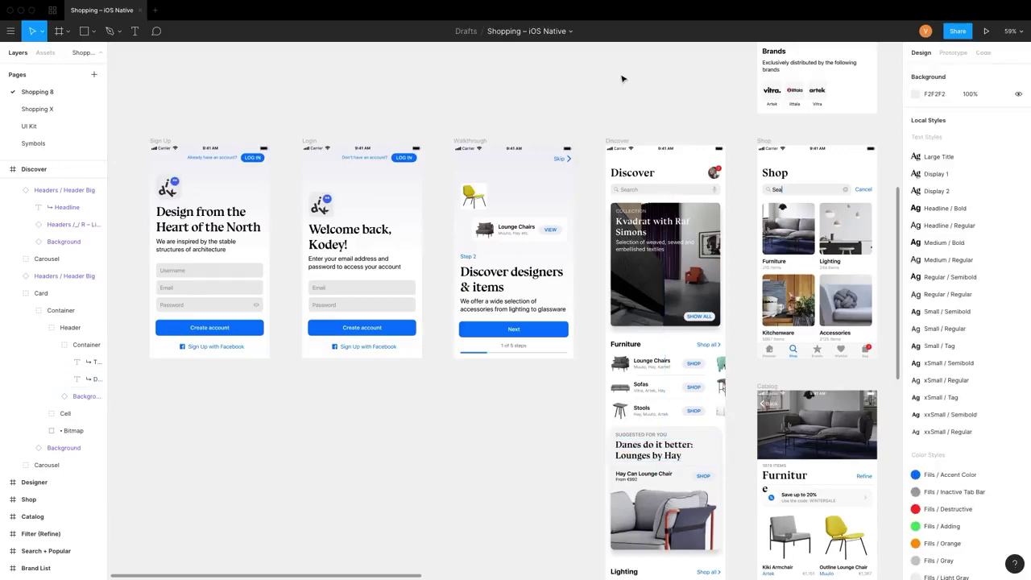
{"action": "scroll", "coordinate": [623, 79], "scroll_direction": "right", "scroll_amount": 15}
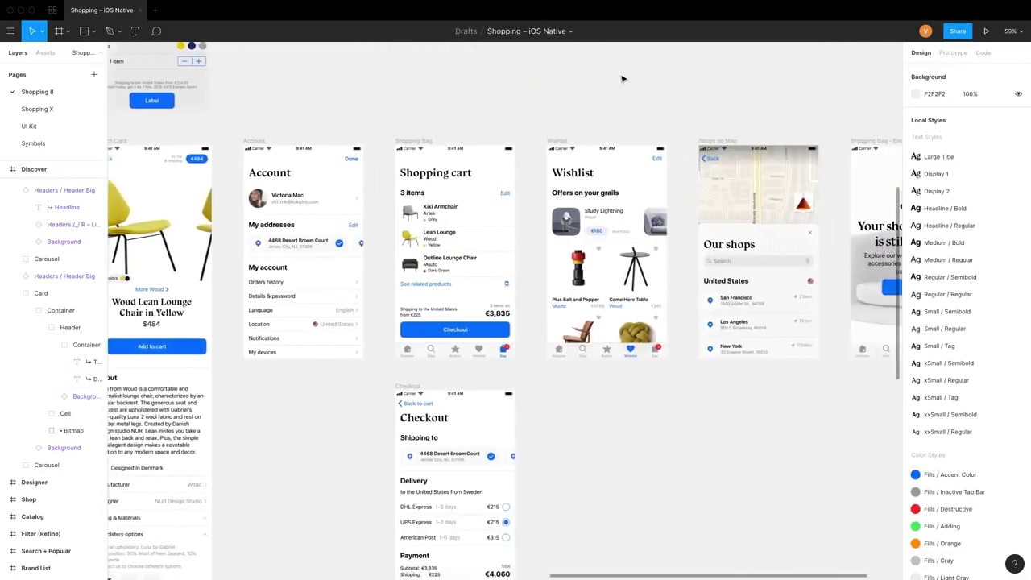
{"action": "scroll", "coordinate": [623, 79], "scroll_direction": "right", "scroll_amount": 5}
{"action": "scroll", "coordinate": [623, 79], "scroll_direction": "left", "scroll_amount": 20}
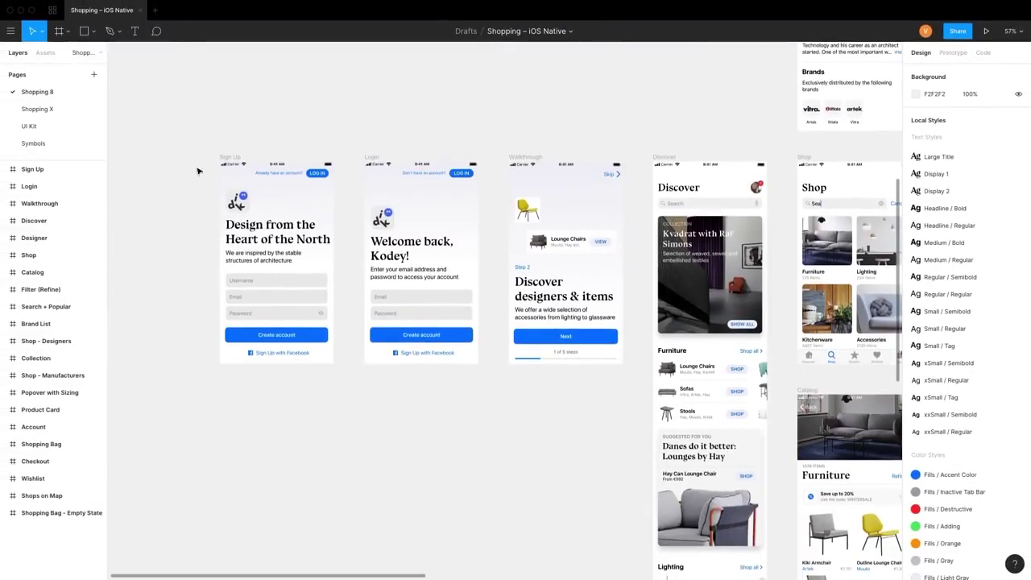
Replace the logo image fills on the Sign Up and Login screens with the file 2.png.
{"action": "left_click", "coordinate": [238, 199]}
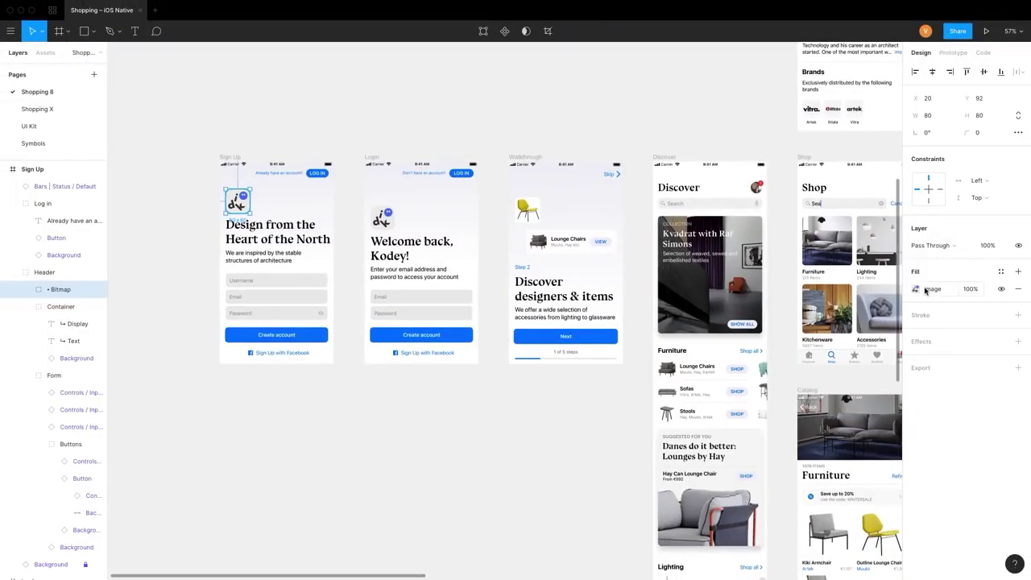
{"action": "left_click", "coordinate": [919, 289]}
{"action": "left_click", "coordinate": [840, 372]}
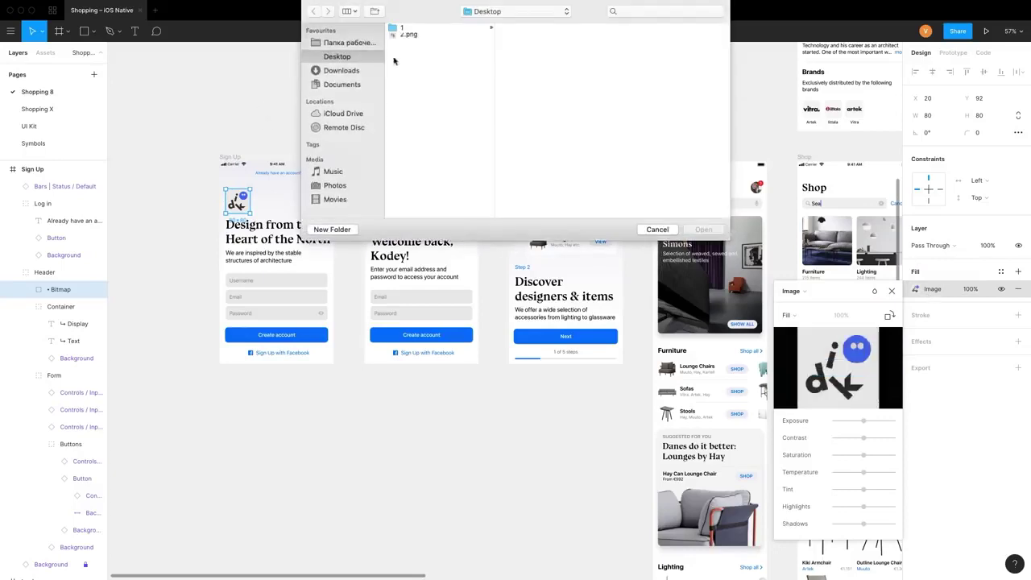
{"action": "double_click", "coordinate": [409, 38]}
{"action": "left_click", "coordinate": [383, 218]}
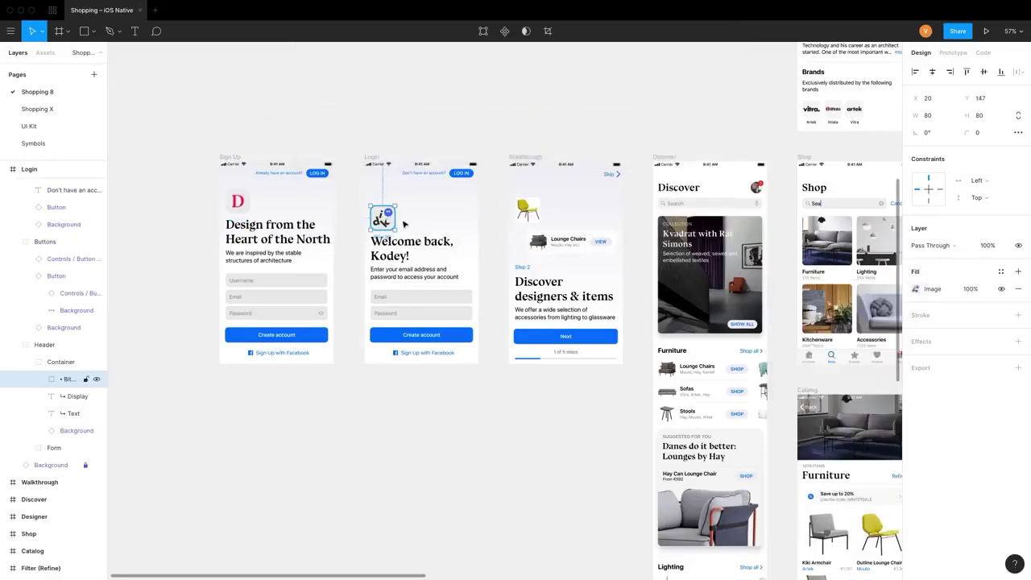
{"action": "left_click", "coordinate": [895, 372]}
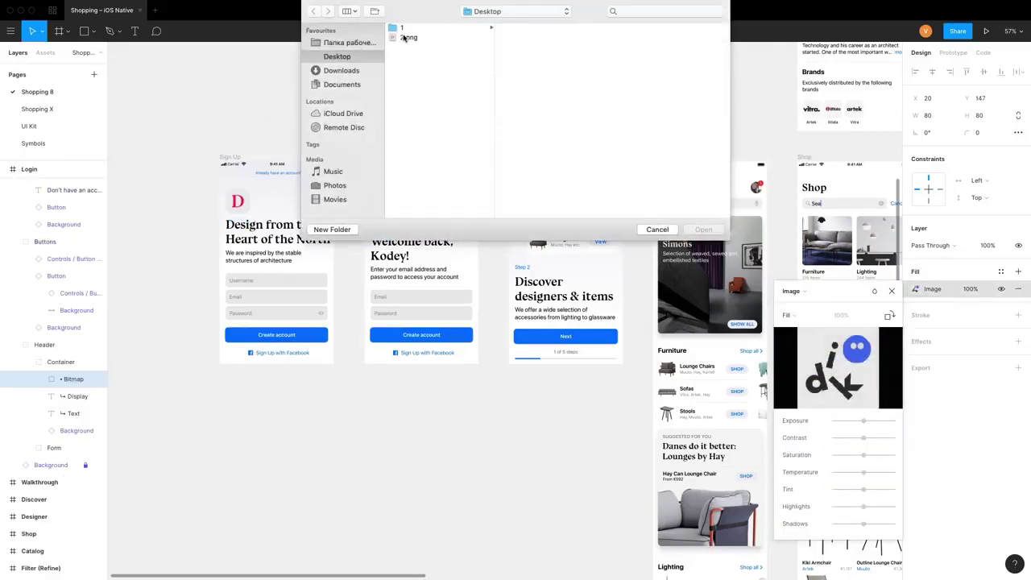
{"action": "double_click", "coordinate": [406, 38]}
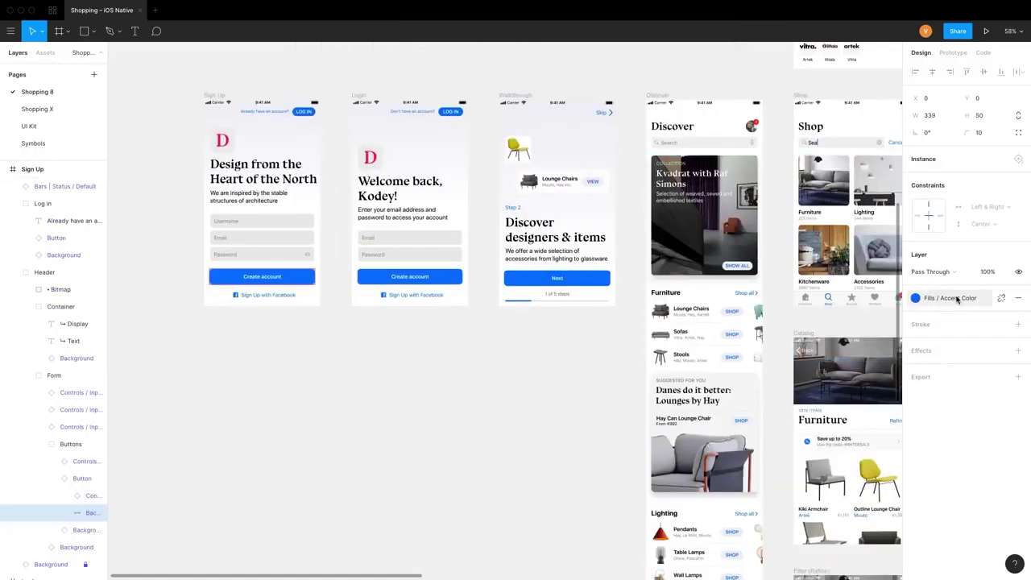
Edit the Fills / Accent Color style used by the Create account button, setting its color to FF2D55.
{"action": "left_click", "coordinate": [957, 300]}
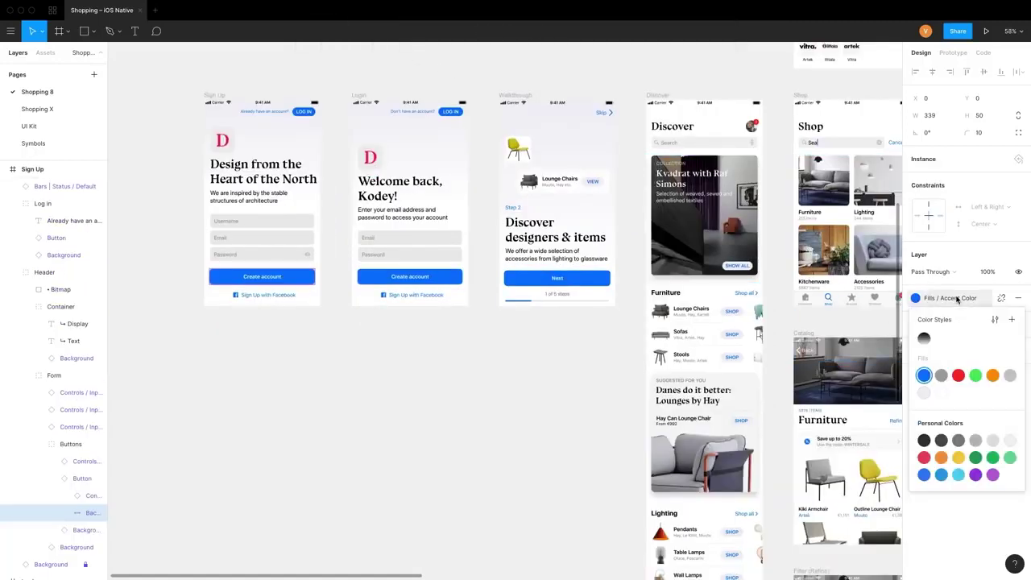
{"action": "left_click", "coordinate": [995, 320]}
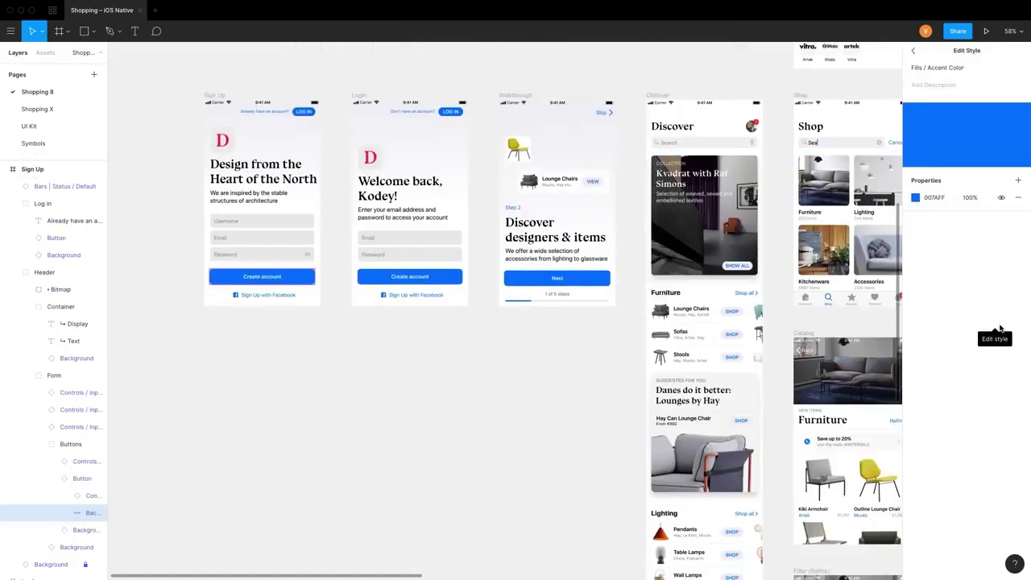
{"action": "left_click", "coordinate": [939, 193]}
{"action": "type", "text": "FF2D55"}
{"action": "key", "text": "Return"}
{"action": "left_click", "coordinate": [249, 451]}
{"action": "scroll", "coordinate": [249, 453], "scroll_direction": "right", "scroll_amount": 10}
{"action": "scroll", "coordinate": [249, 455], "scroll_direction": "right", "scroll_amount": 15}
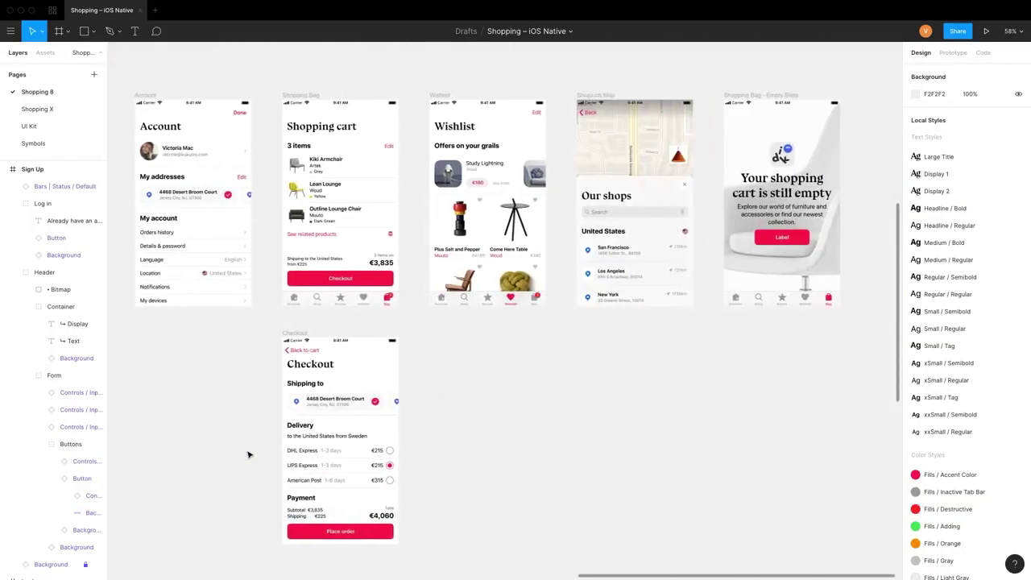
{"action": "scroll", "coordinate": [249, 456], "scroll_direction": "left", "scroll_amount": 11}
{"action": "scroll", "coordinate": [249, 455], "scroll_direction": "left", "scroll_amount": 10}
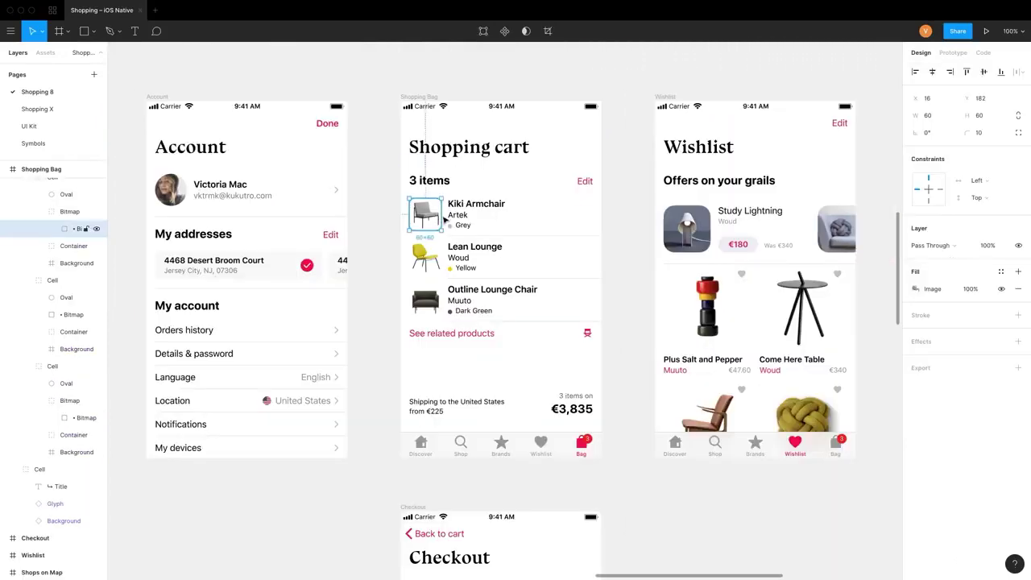
Replace the Kiki Armchair, Lean Lounge and Outline Lounge Chair thumbnails in the Shopping Bag with a lamp interior, a sofa and a knot cushion photo.
{"action": "left_click", "coordinate": [916, 288]}
{"action": "left_click", "coordinate": [838, 367]}
{"action": "left_click", "coordinate": [689, 230]}
{"action": "left_click", "coordinate": [73, 315]}
{"action": "left_click", "coordinate": [74, 315]}
{"action": "left_click", "coordinate": [916, 289]}
{"action": "left_click", "coordinate": [840, 367]}
{"action": "double_click", "coordinate": [433, 45]}
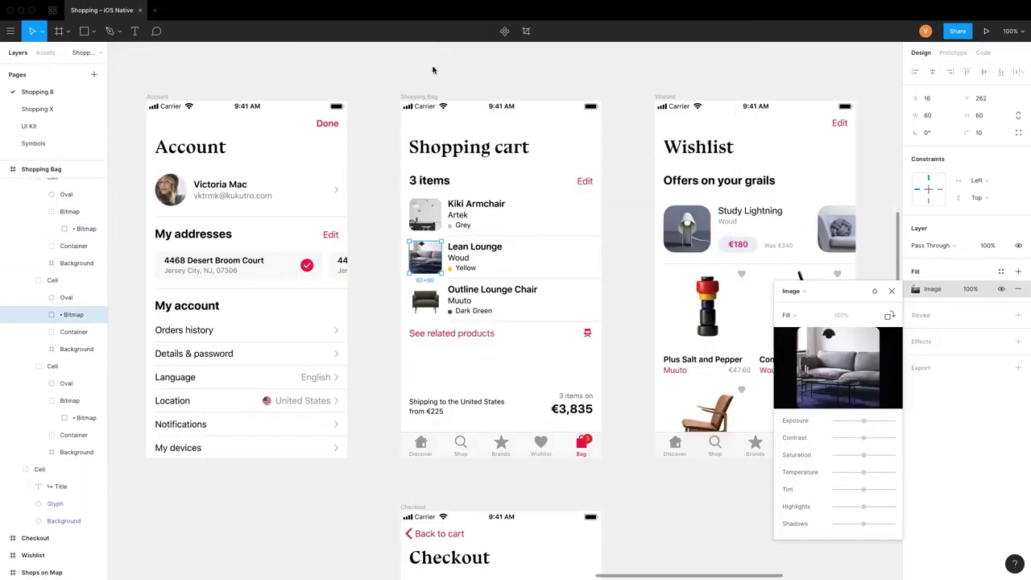
{"action": "left_click", "coordinate": [427, 300], "text": "super"}
{"action": "left_click", "coordinate": [915, 289]}
{"action": "left_click", "coordinate": [838, 367]}
{"action": "double_click", "coordinate": [452, 58]}
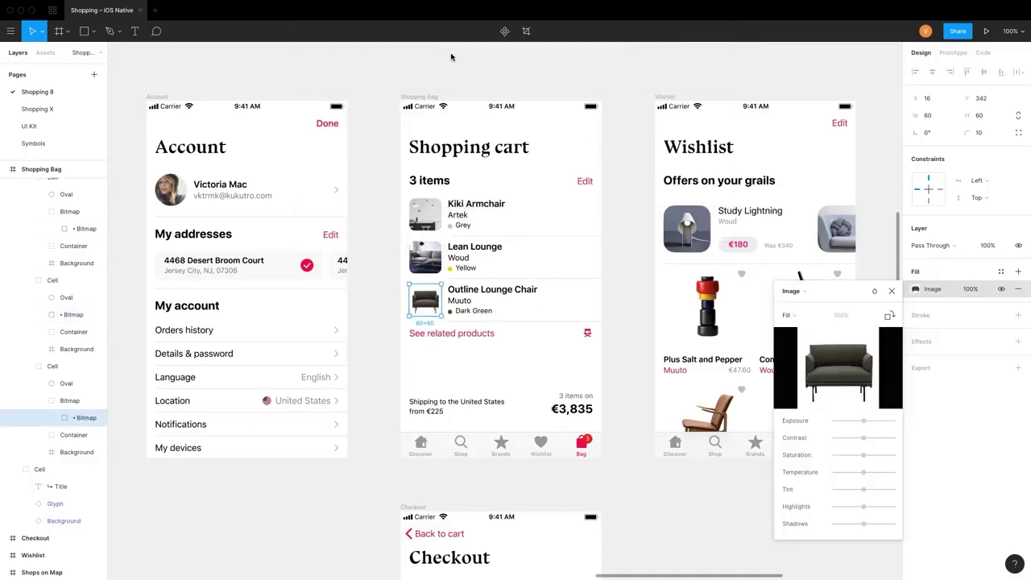
Change the Shopping Bag screen's heading text to Cart.
{"action": "left_click", "coordinate": [514, 148]}
{"action": "double_click", "coordinate": [501, 146]}
{"action": "type", "text": "Cart"}
Swap the empty element beside the Cart heading for the R Bottom – Action navigation component.
{"action": "left_click", "coordinate": [562, 143]}
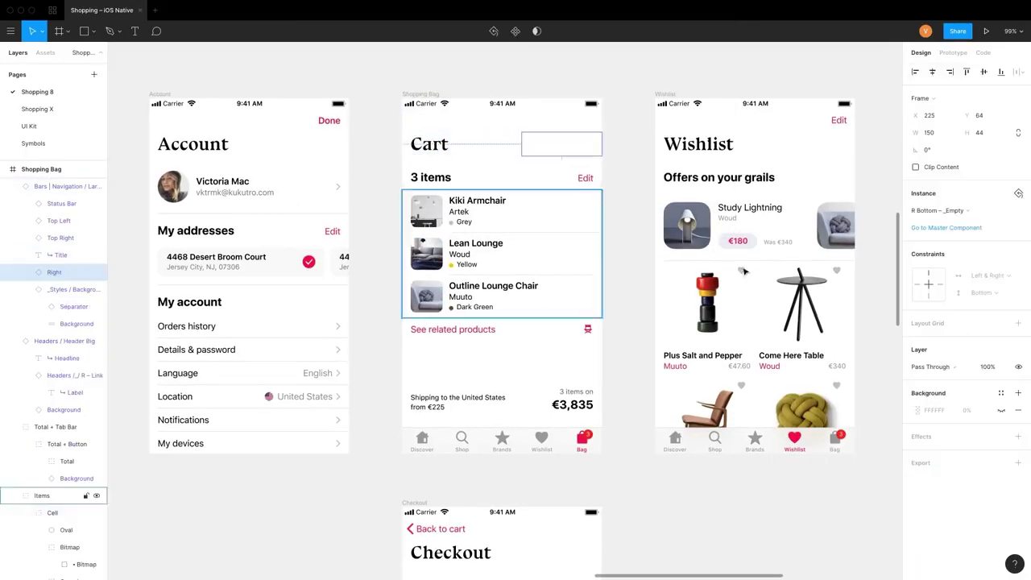
{"action": "left_click", "coordinate": [967, 210]}
{"action": "mouse_move", "coordinate": [957, 314]}
{"action": "mouse_move", "coordinate": [861, 317]}
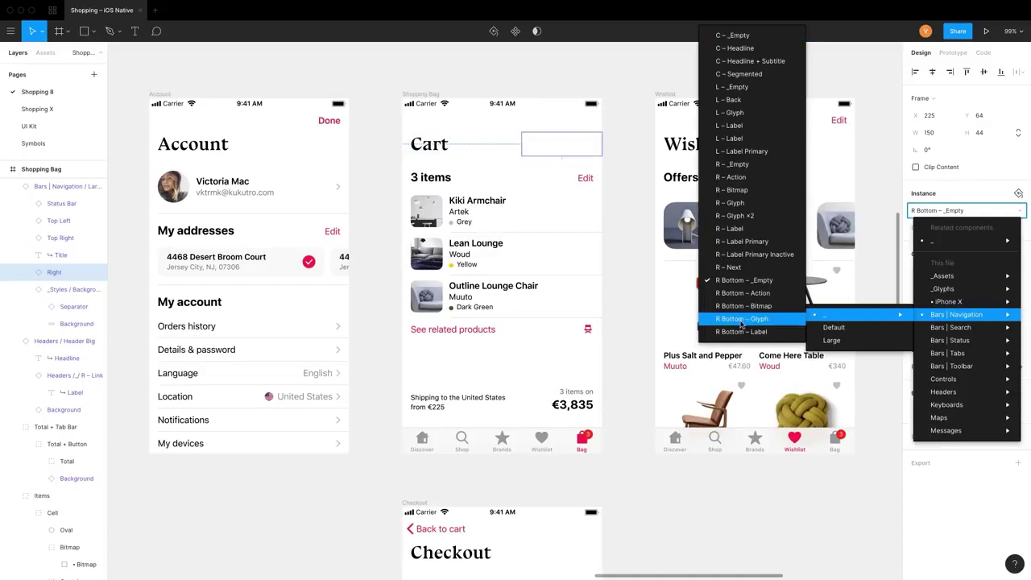
{"action": "left_click", "coordinate": [744, 293]}
Swap the empty Top Left element of the Cart navigation bar for the L – Back component.
{"action": "left_click", "coordinate": [434, 125]}
{"action": "left_click", "coordinate": [967, 210]}
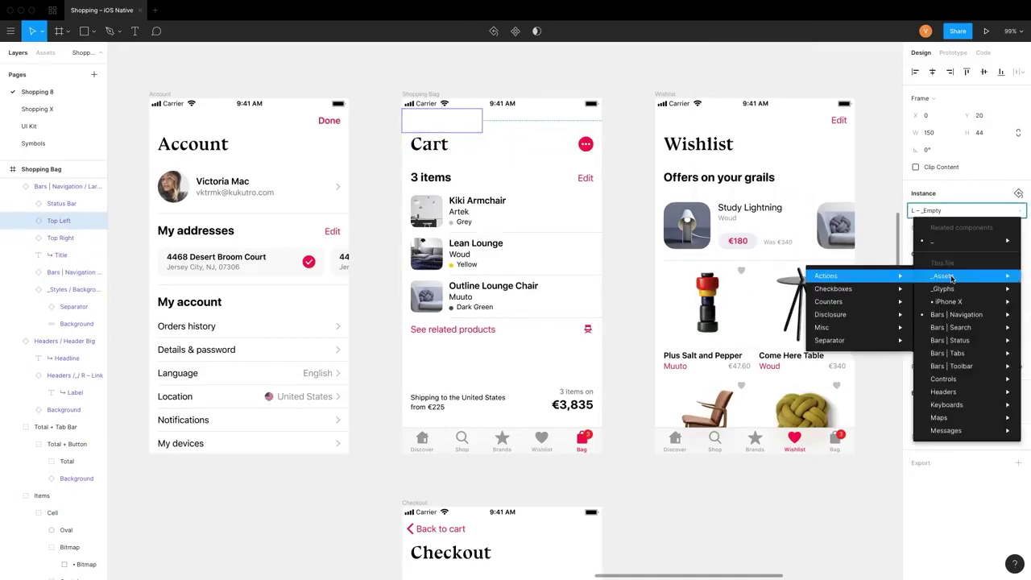
{"action": "mouse_move", "coordinate": [951, 240]}
{"action": "left_click", "coordinate": [837, 304]}
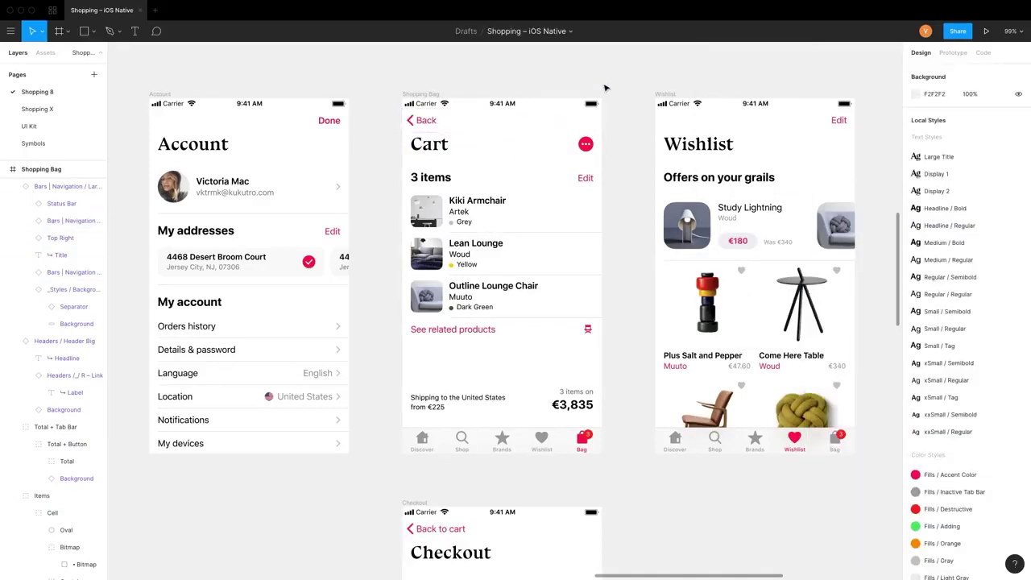
Move the Cart's shipping and total group up above the tab bar and search the components for button.
{"action": "left_click", "coordinate": [483, 383]}
{"action": "left_click", "coordinate": [45, 52]}
{"action": "left_click", "coordinate": [27, 74]}
{"action": "type", "text": "button"}
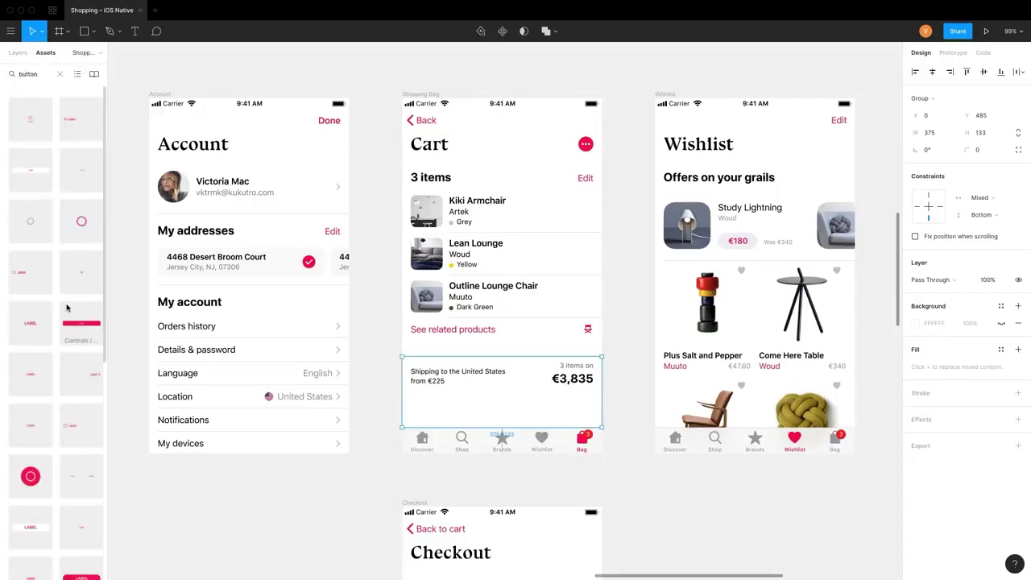
Place the wide solid accent-colored button below the Cart total, center it horizontally and label it Checkout.
{"action": "left_click_drag", "start_coordinate": [84, 325], "coordinate": [502, 415]}
{"action": "left_click", "coordinate": [933, 71]}
{"action": "double_click", "coordinate": [501, 406]}
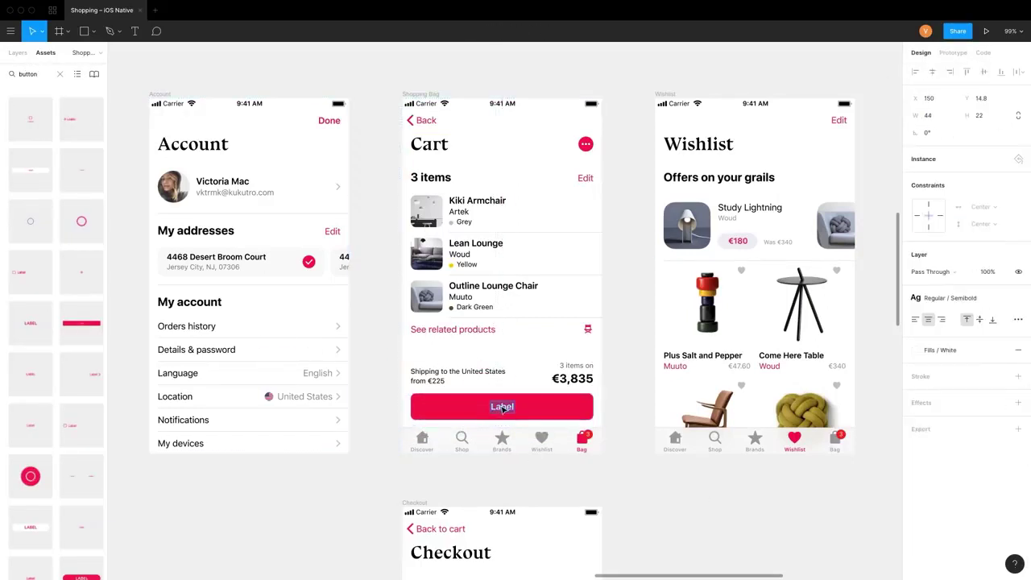
{"action": "left_click", "coordinate": [636, 507]}
Review the restyled screens across the Shopping 8 page and the Shopping X page.
{"action": "key", "text": "shift+1"}
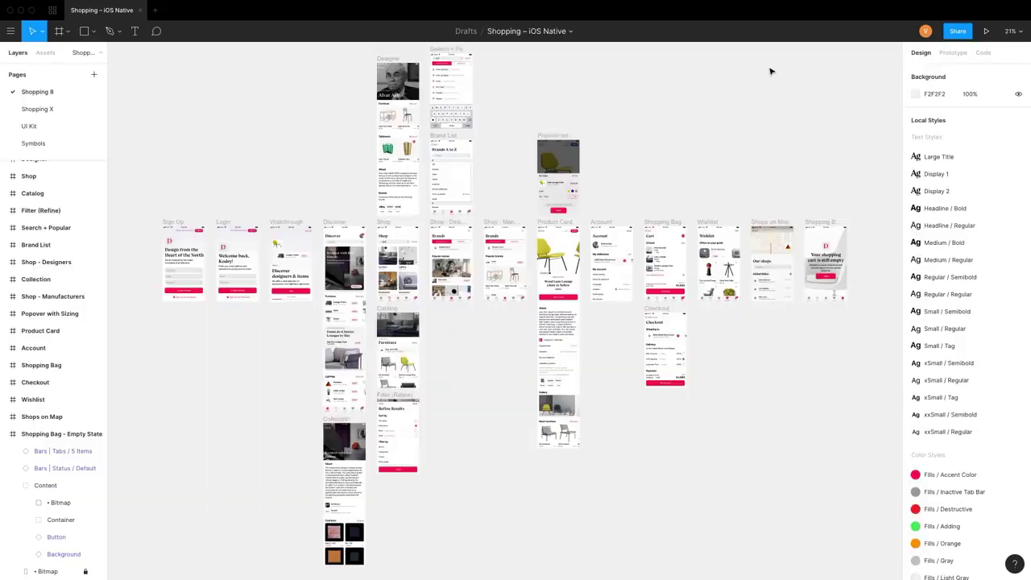
{"action": "scroll", "coordinate": [132, 270], "scroll_direction": "up", "scroll_amount": 6}
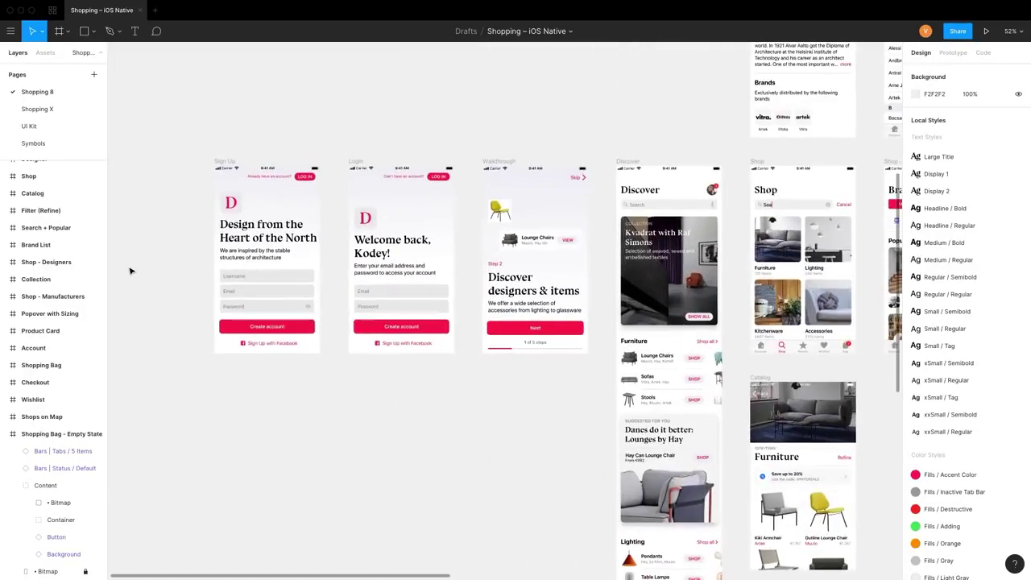
{"action": "scroll", "coordinate": [131, 270], "scroll_direction": "right", "scroll_amount": 8}
{"action": "scroll", "coordinate": [131, 271], "scroll_direction": "right", "scroll_amount": 10}
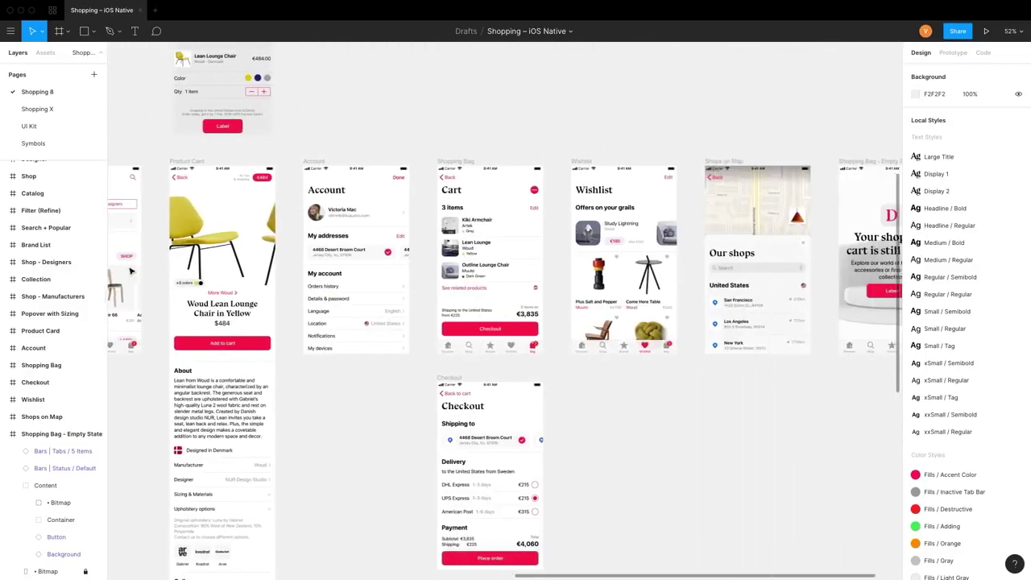
{"action": "scroll", "coordinate": [131, 270], "scroll_direction": "left", "scroll_amount": 15}
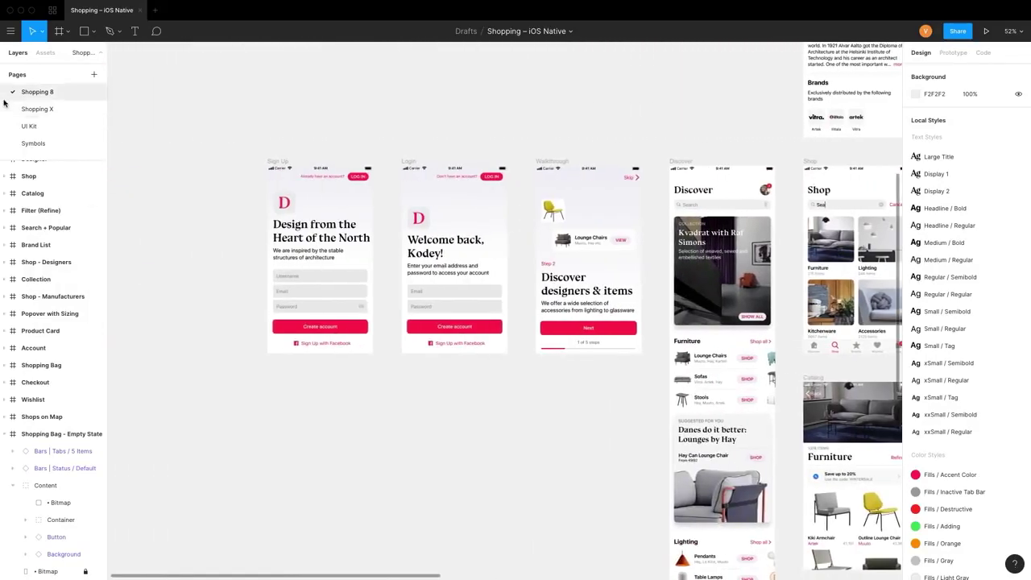
{"action": "left_click", "coordinate": [19, 109]}
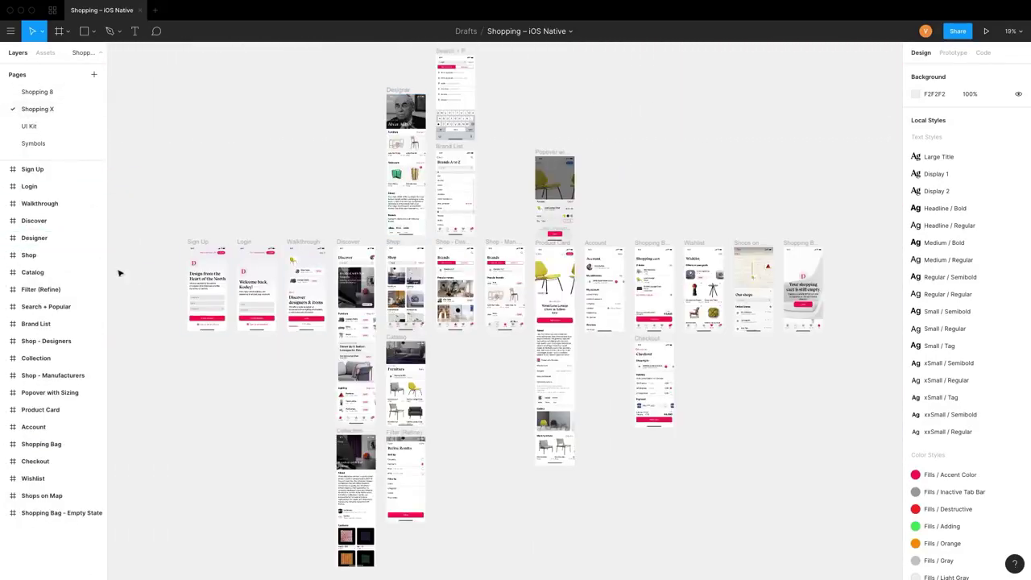
{"action": "scroll", "coordinate": [134, 288], "scroll_direction": "up", "scroll_amount": 5}
{"action": "scroll", "coordinate": [135, 290], "scroll_direction": "right", "scroll_amount": 15}
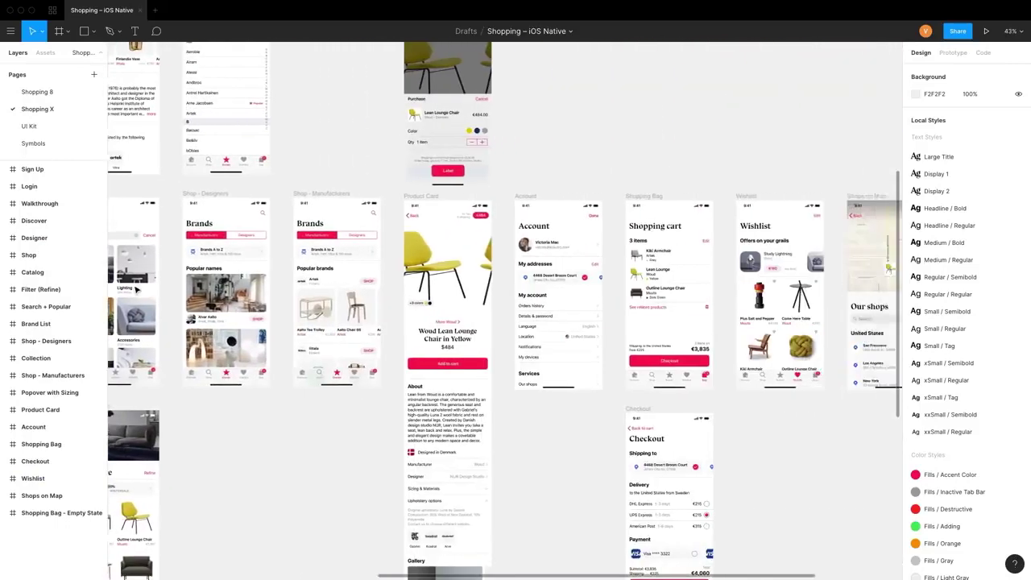
{"action": "scroll", "coordinate": [135, 290], "scroll_direction": "left", "scroll_amount": 15}
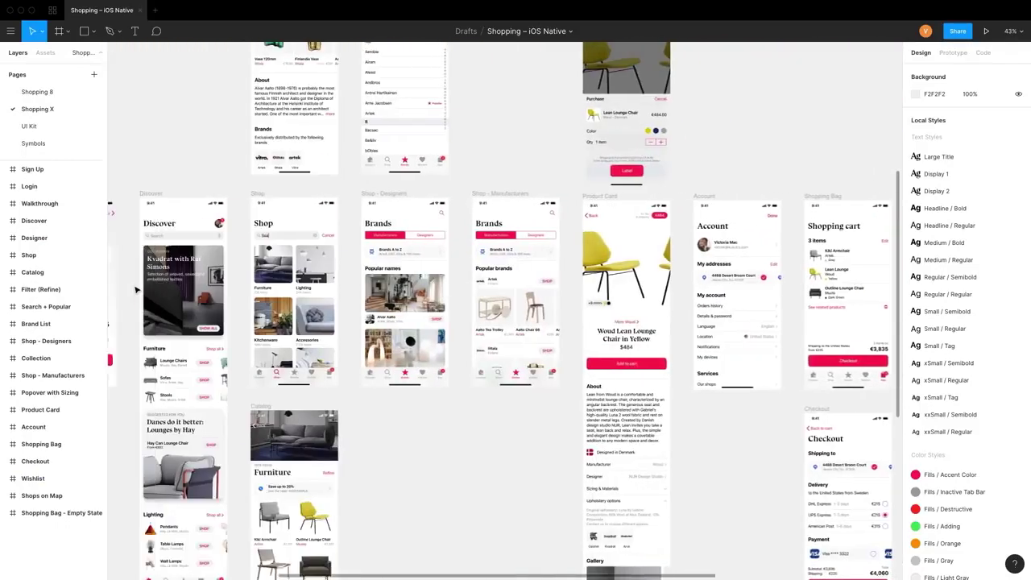